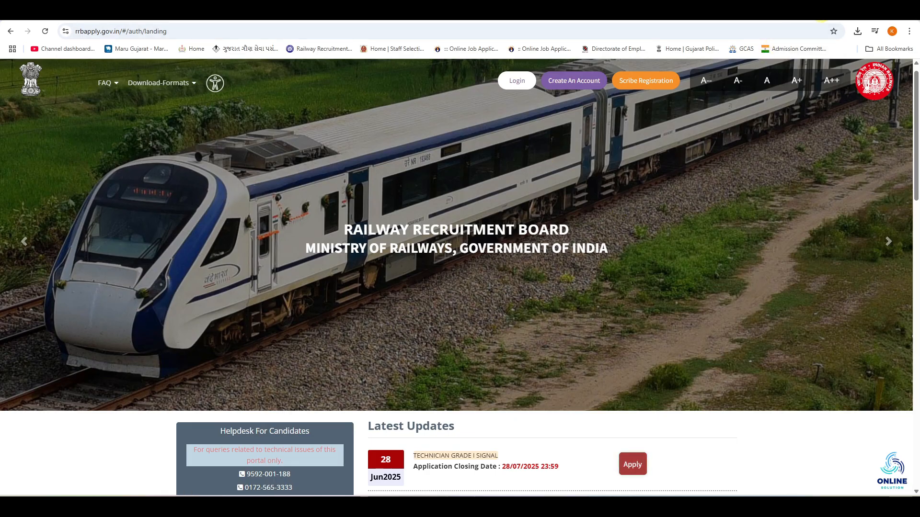
Search Google for "rrb apply" in a new tab and open the rrbapply.gov.in recruitment site
click(812, 11)
click(466, 197)
text(rrb apply)
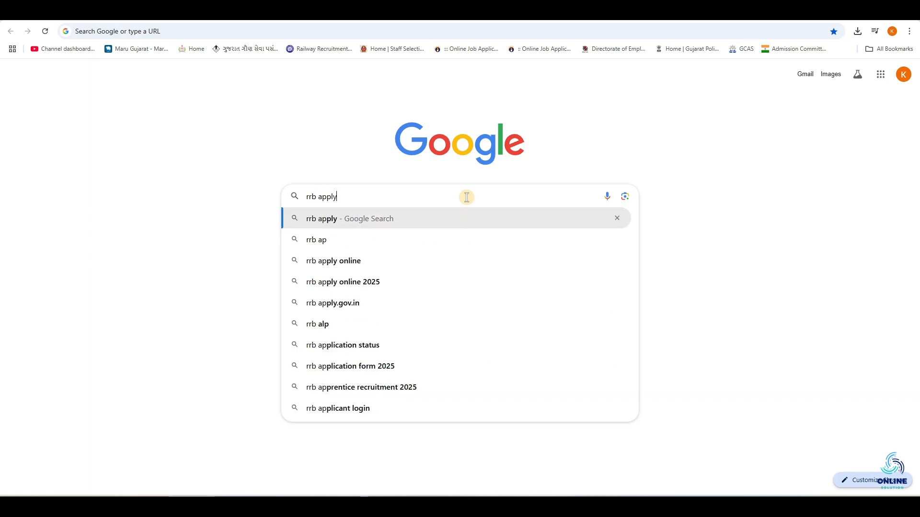
key(Return)
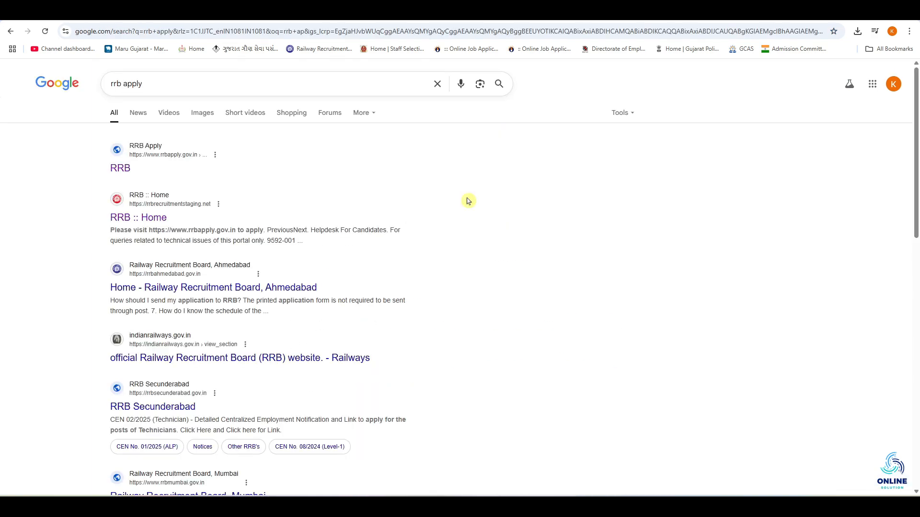
click(125, 177)
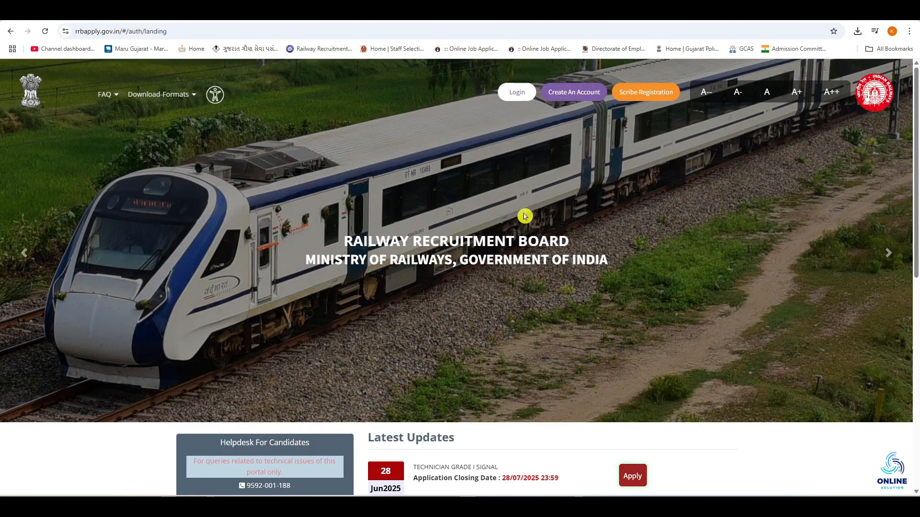
Open the detailed CEN notification for TECHNICIAN GRADE I SIGNAL from the Latest Updates
scroll(441, 181, down, 4)
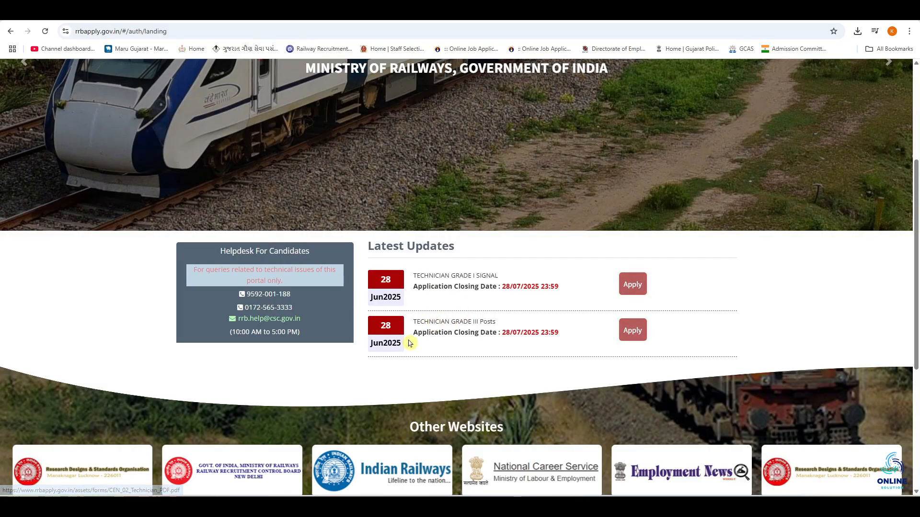
click(442, 278)
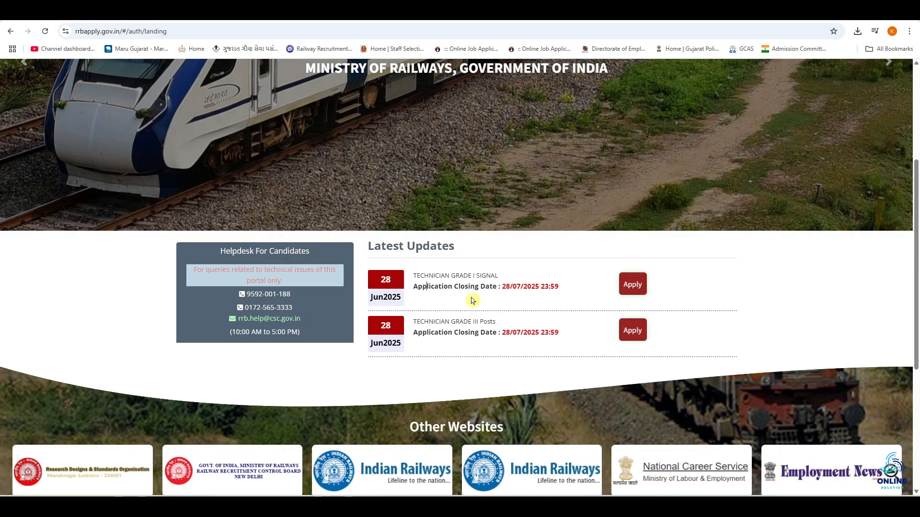
Open the account creation form and set the country of nationality to India
scroll(472, 300, up, 4)
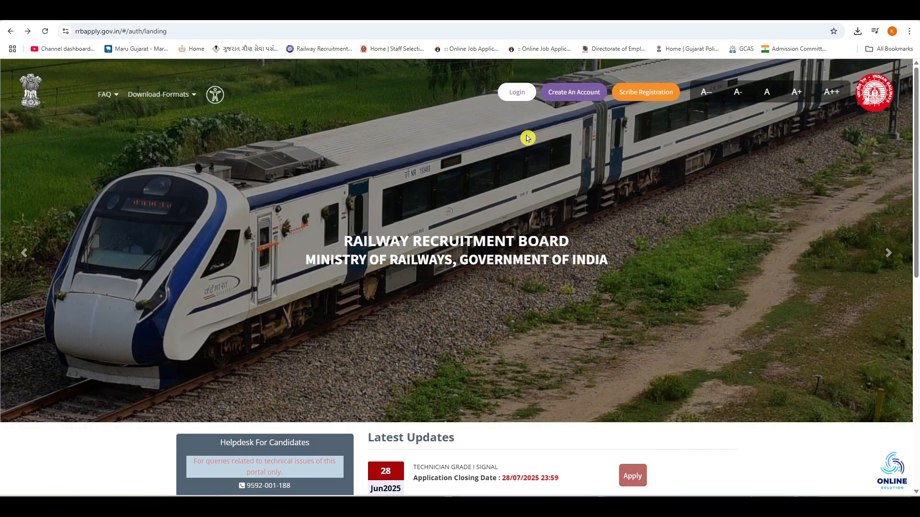
click(569, 94)
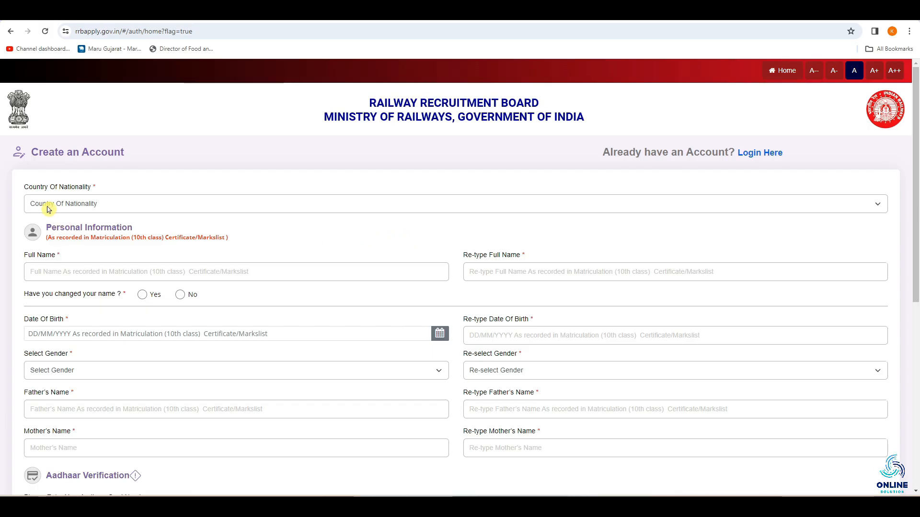
click(86, 205)
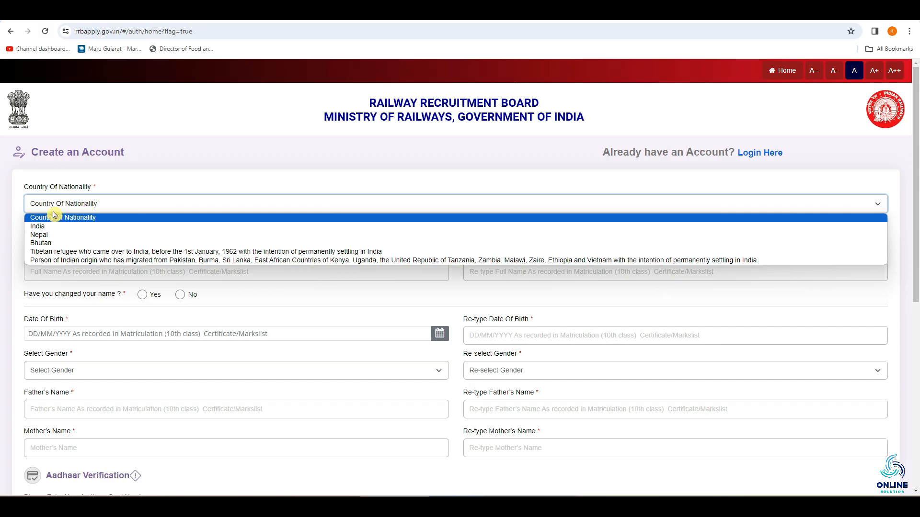
click(89, 229)
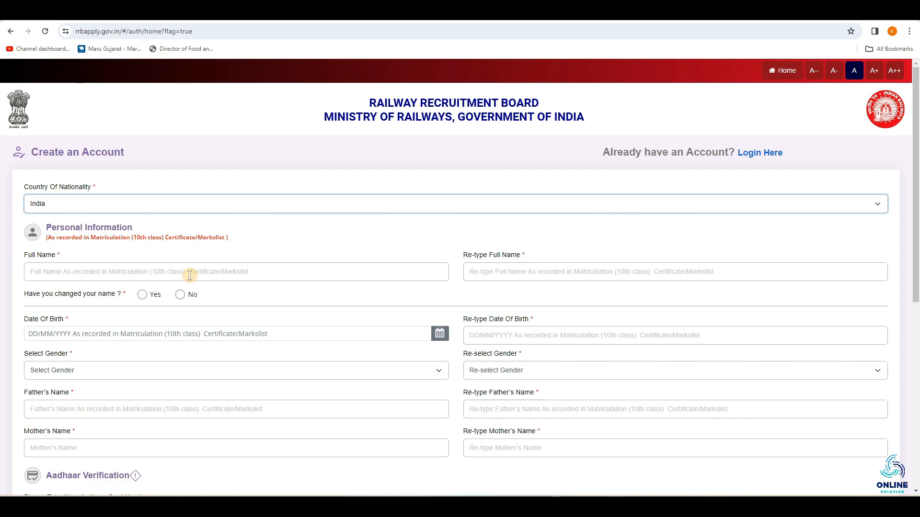
click(288, 273)
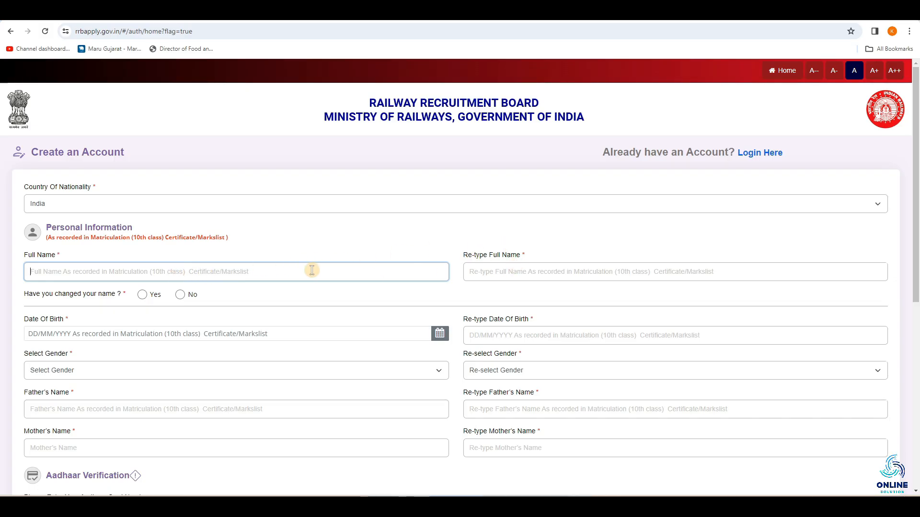
click(503, 271)
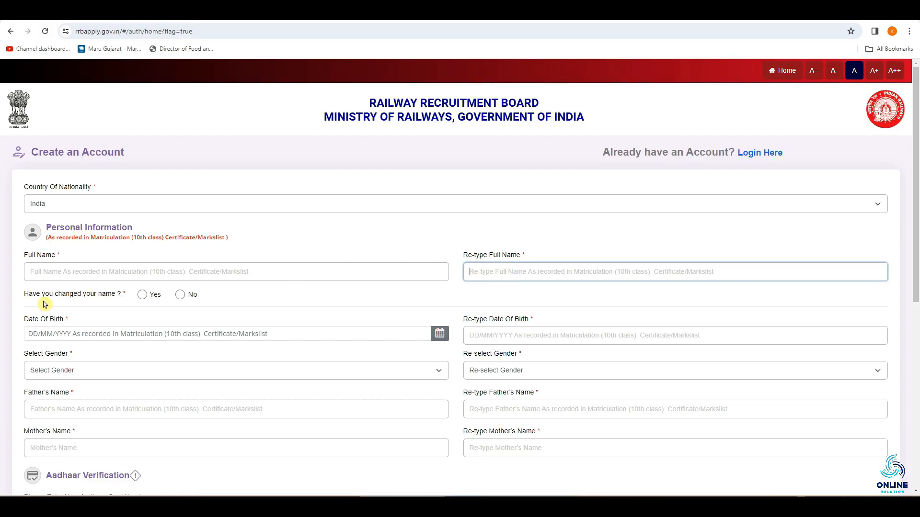
click(142, 297)
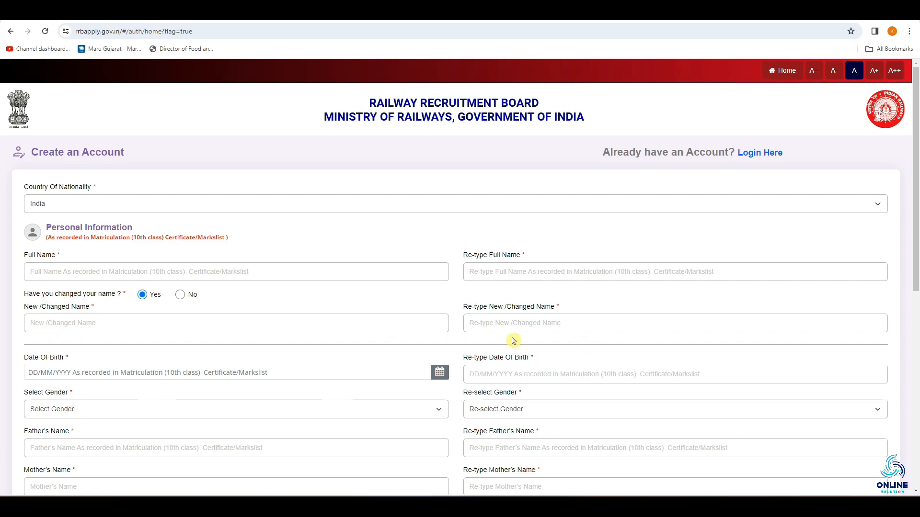
click(86, 326)
click(602, 323)
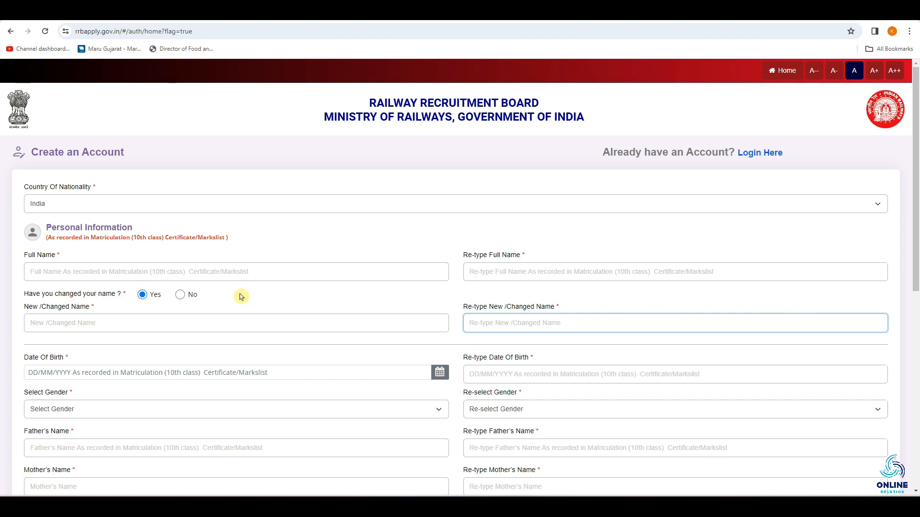
Answer No to the name-change question, then enter the candidate's date of birth and its confirmation
click(181, 295)
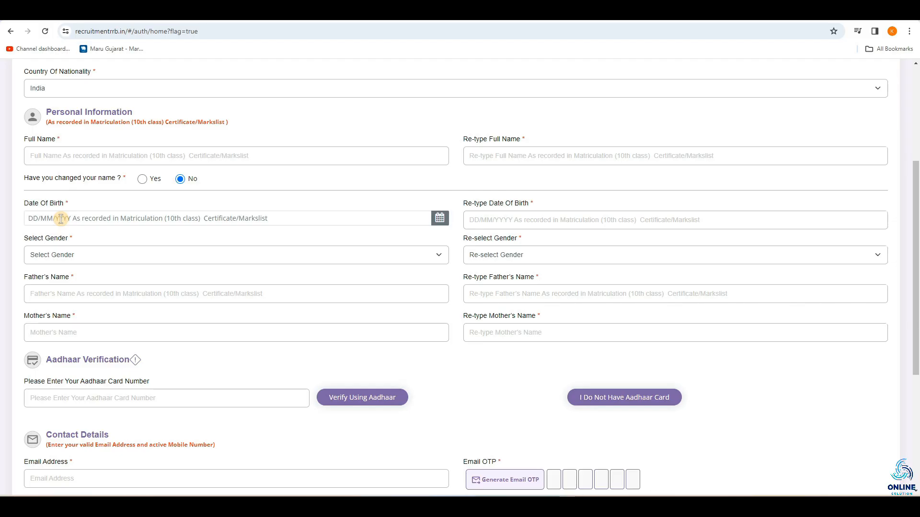
click(85, 218)
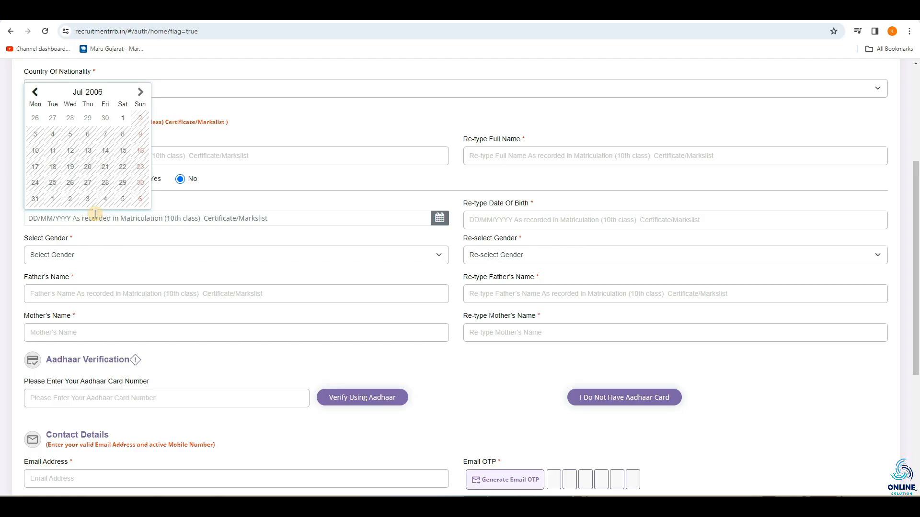
click(96, 93)
click(64, 150)
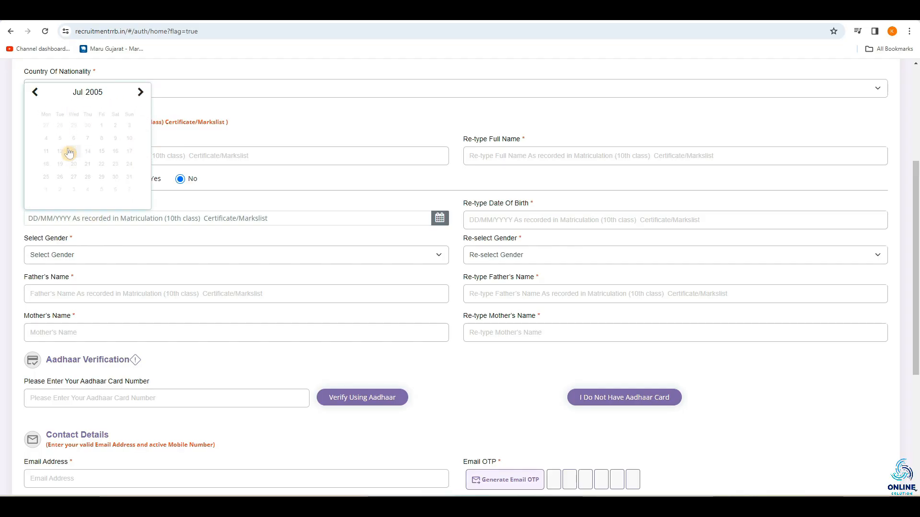
click(140, 95)
click(35, 118)
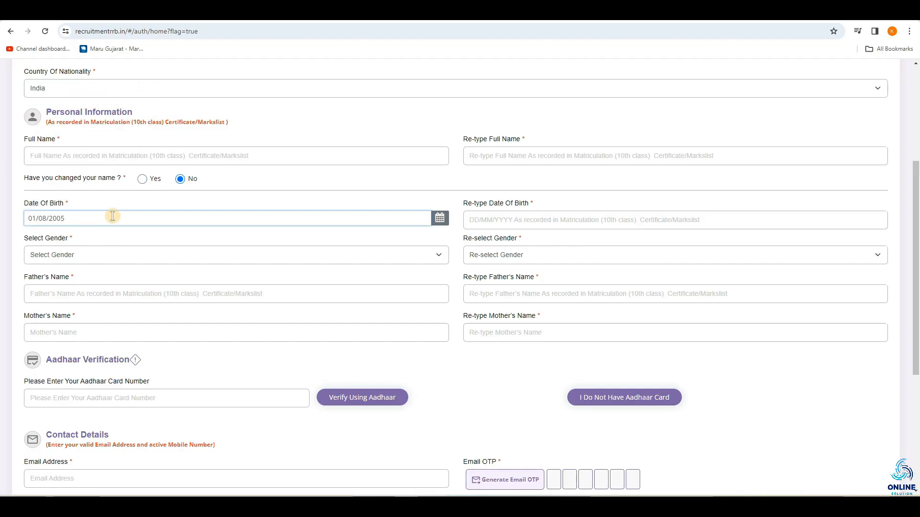
click(473, 220)
text(01)
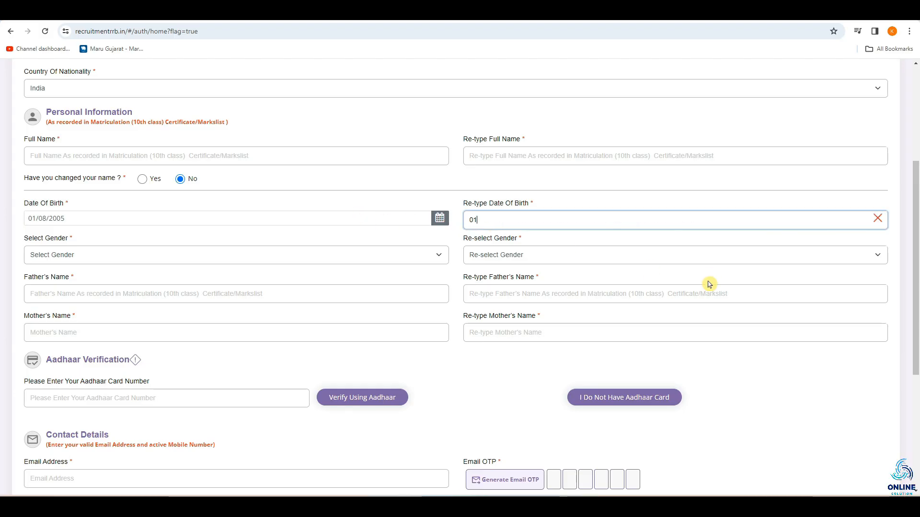
text(/08/2005)
Set the candidate's gender to Male and repeat the same choice in the confirmation field
click(174, 261)
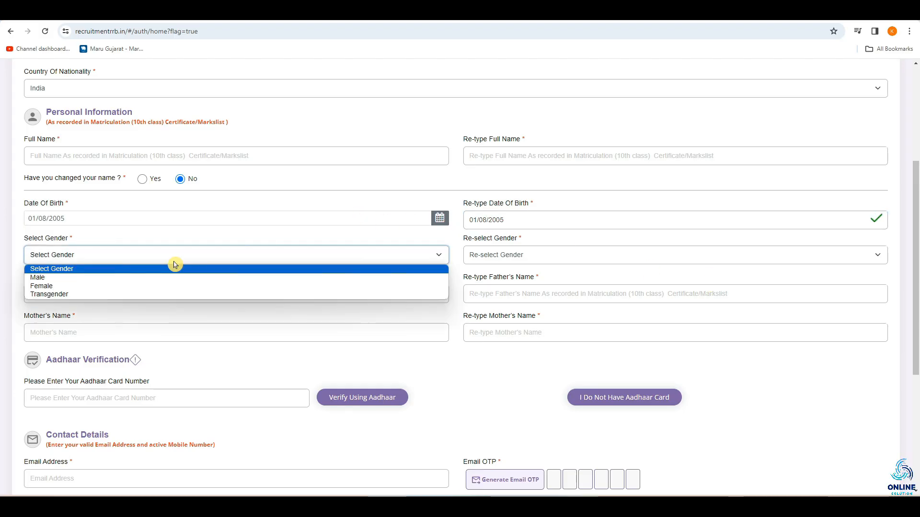
click(48, 278)
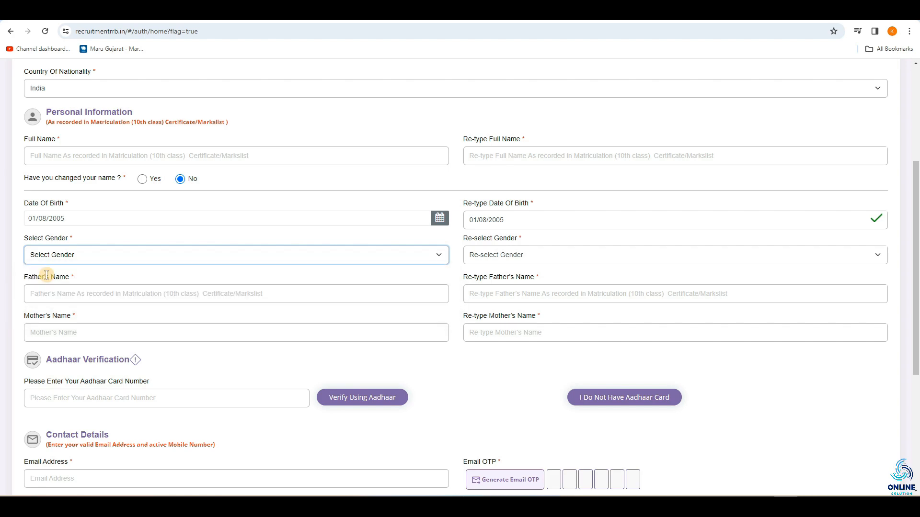
click(508, 257)
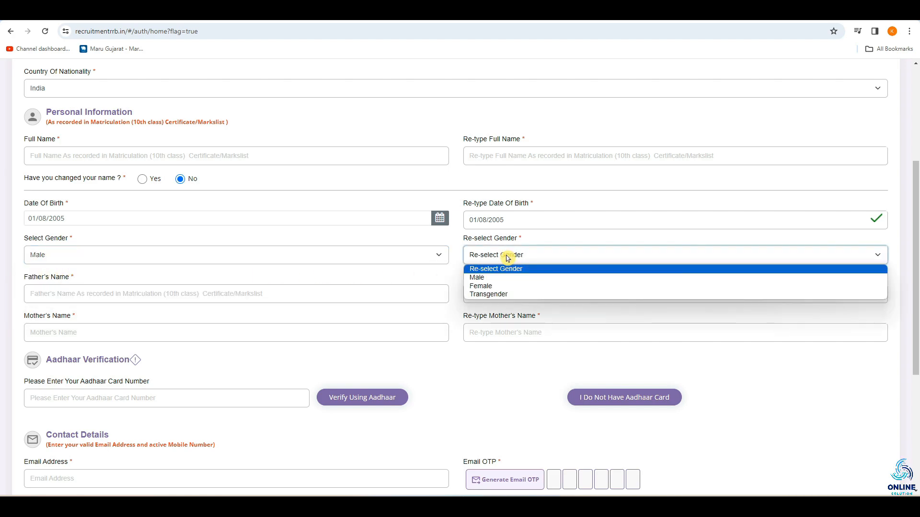
click(477, 276)
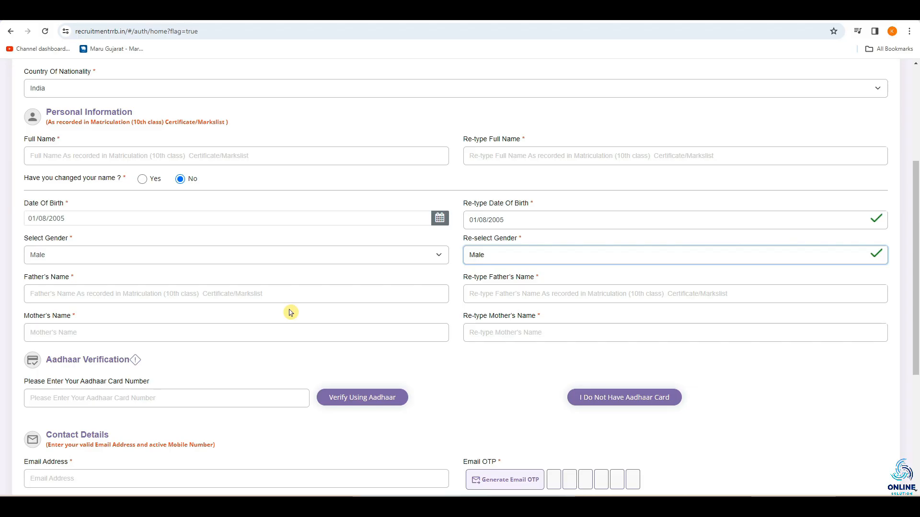
click(40, 294)
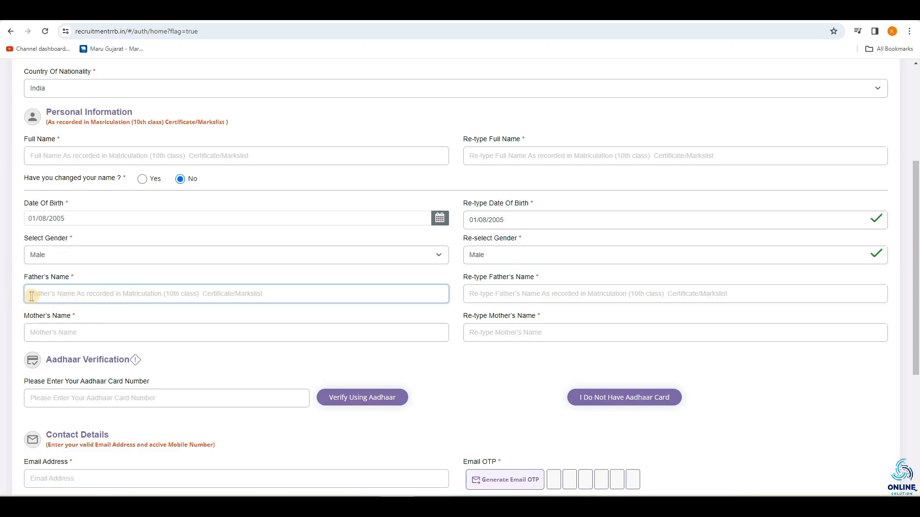
click(493, 293)
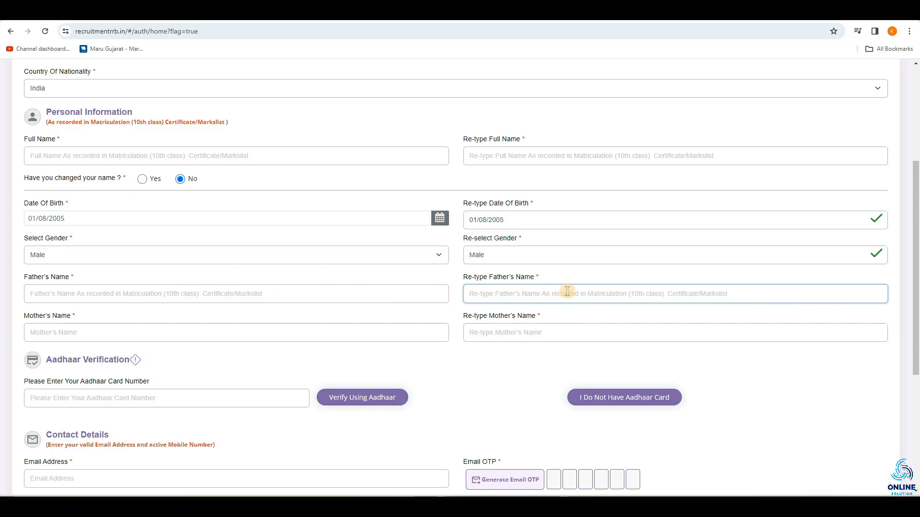
click(23, 329)
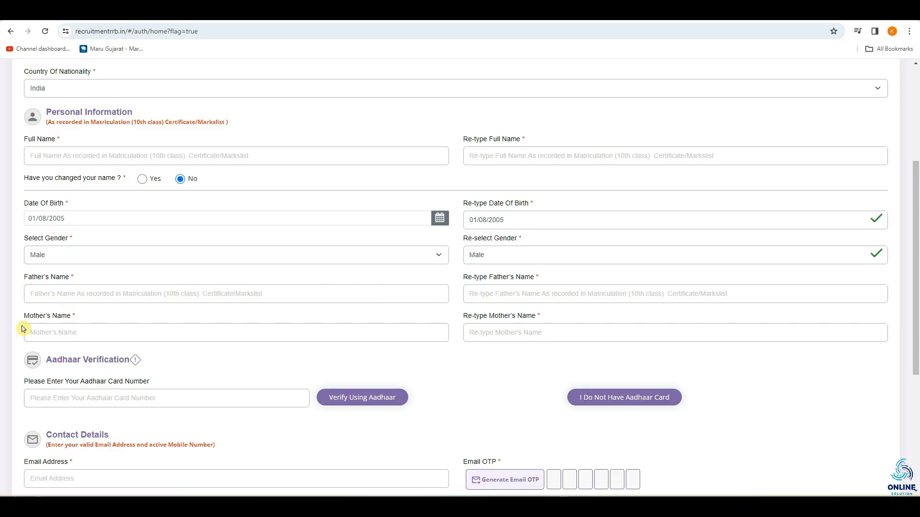
click(48, 334)
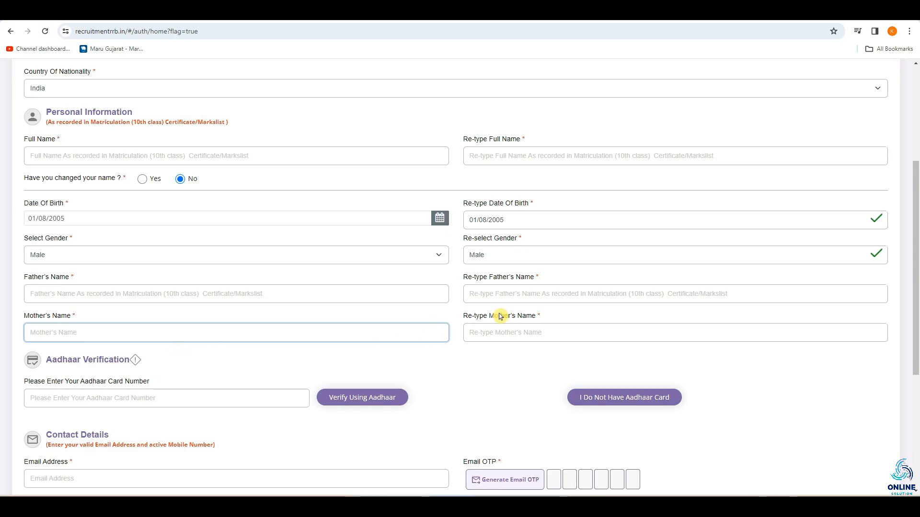
click(490, 331)
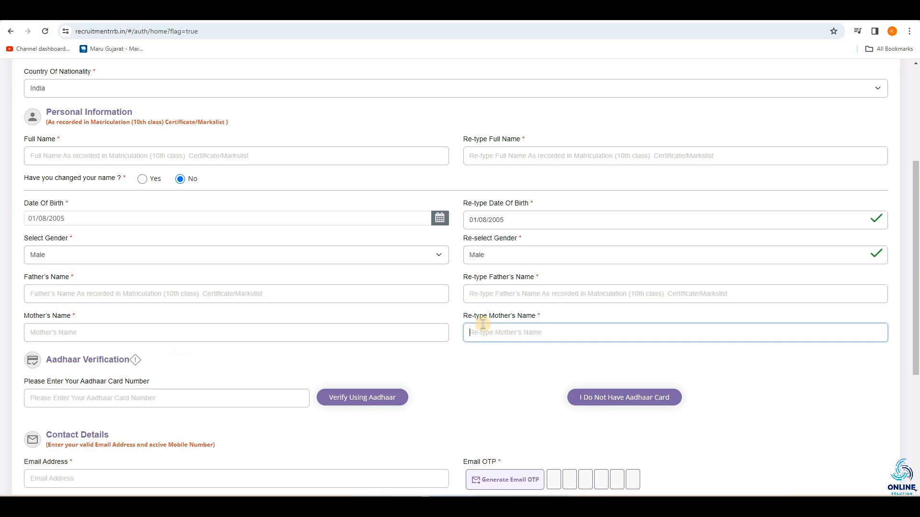
View the proofs of ID offered to candidates without an Aadhaar card, and return to Aadhaar verification
scroll(235, 326, down, 4)
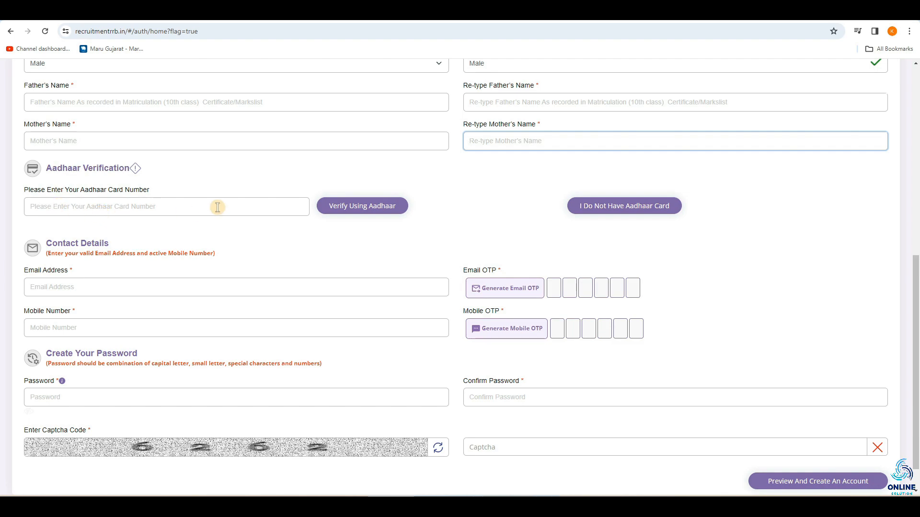
click(625, 215)
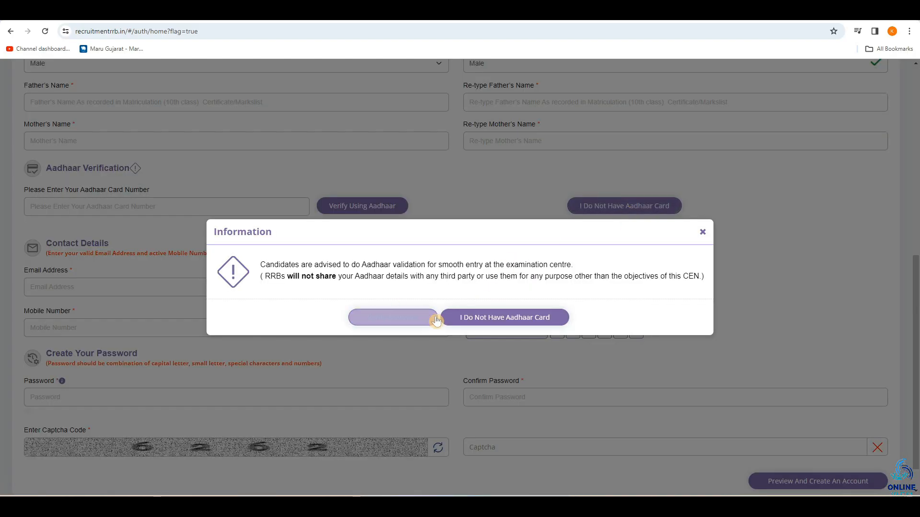
click(511, 321)
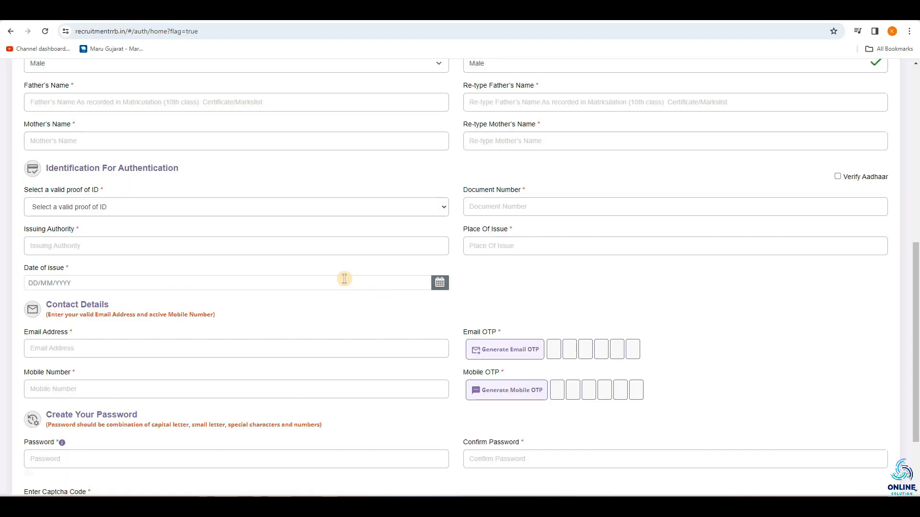
click(149, 210)
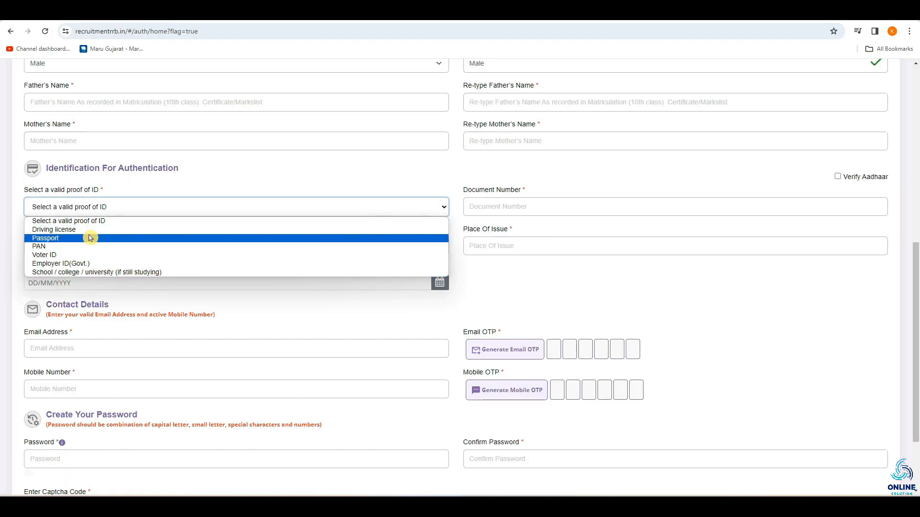
click(214, 182)
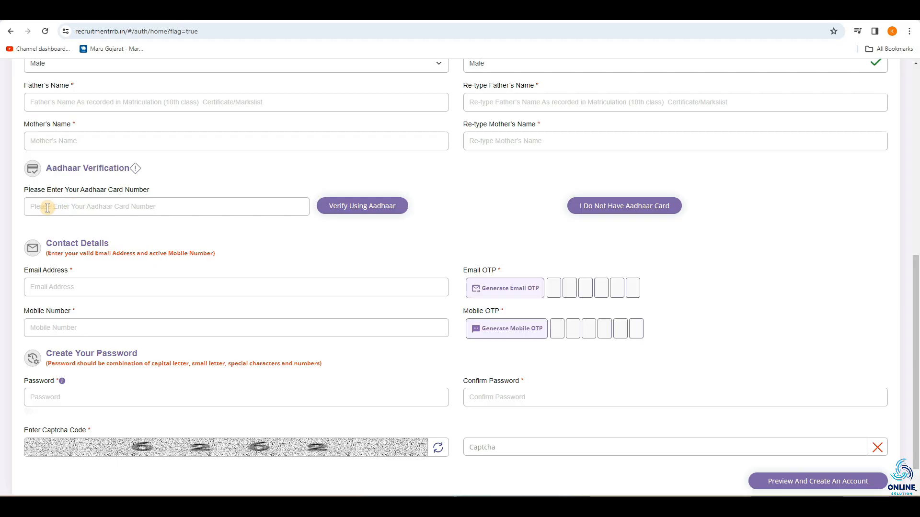
click(85, 205)
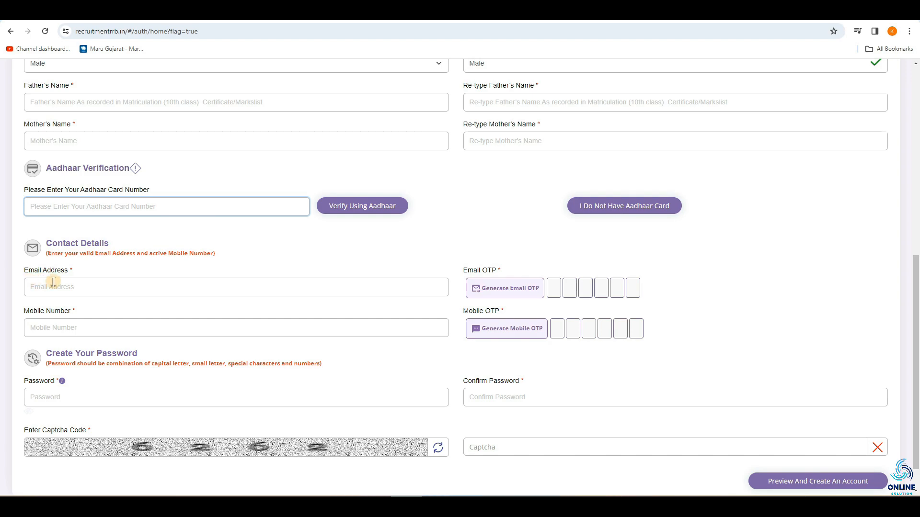
click(34, 289)
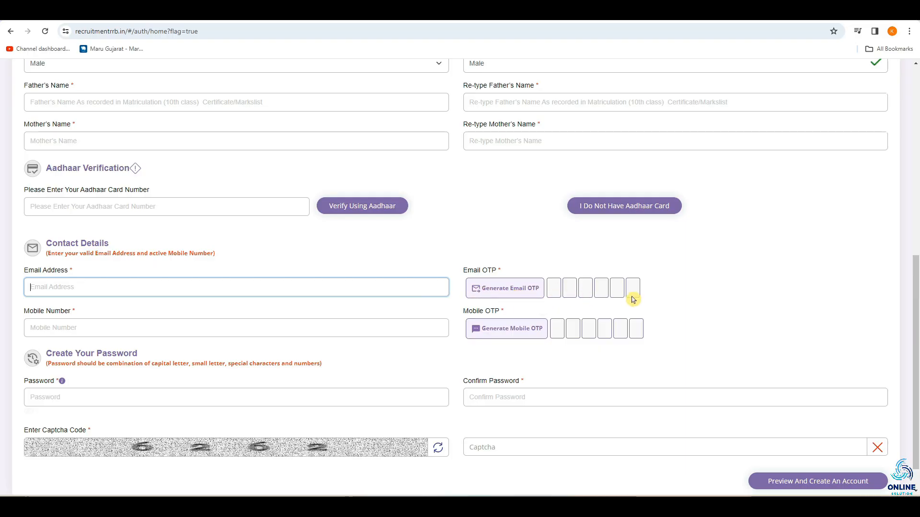
click(29, 316)
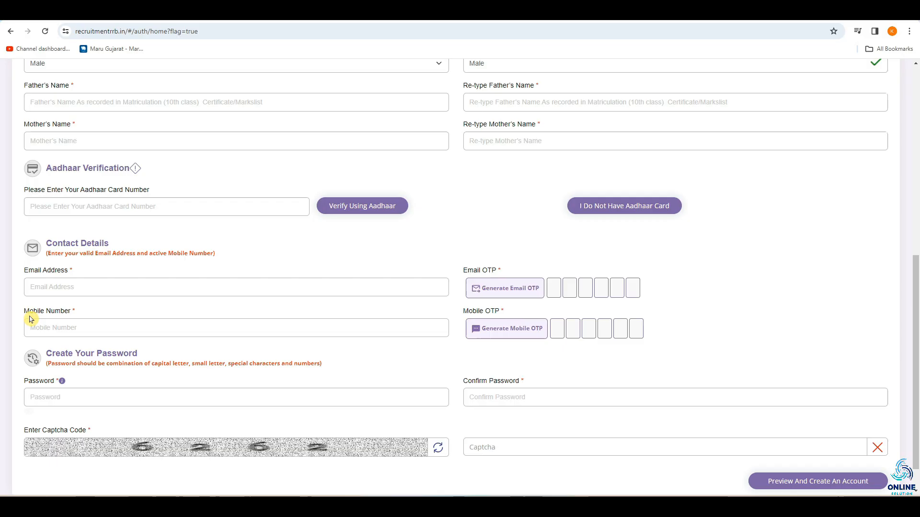
Review the mobile number, password, confirm password and captcha fields, including the rule for composing the password
click(50, 329)
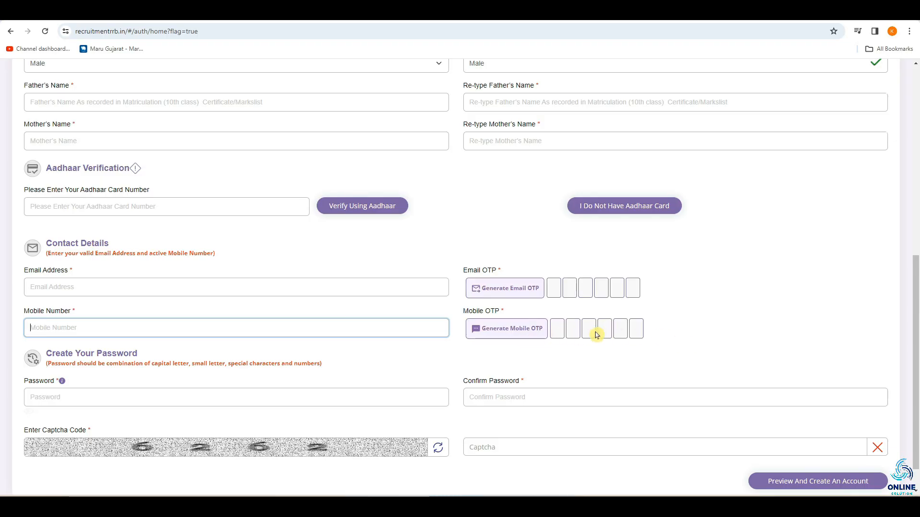
scroll(595, 328, down, 1)
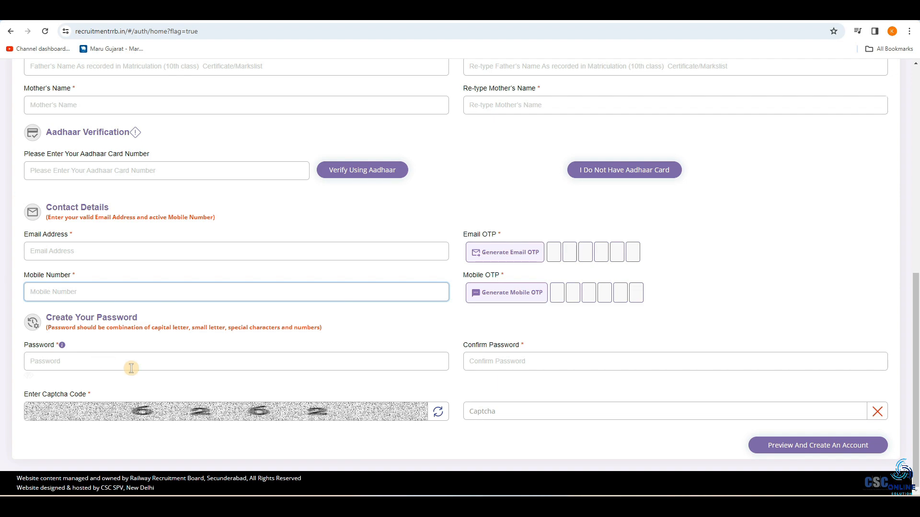
click(68, 364)
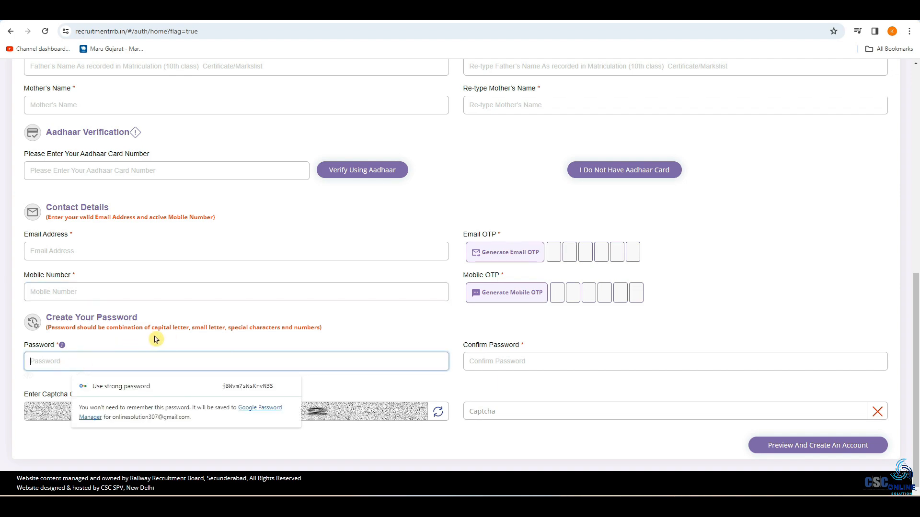
drag(154, 329, 317, 330)
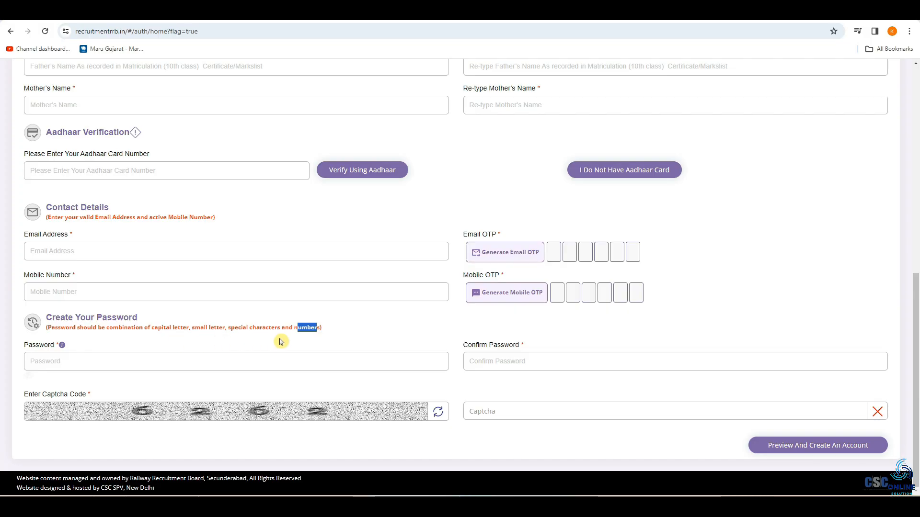
click(63, 363)
click(491, 365)
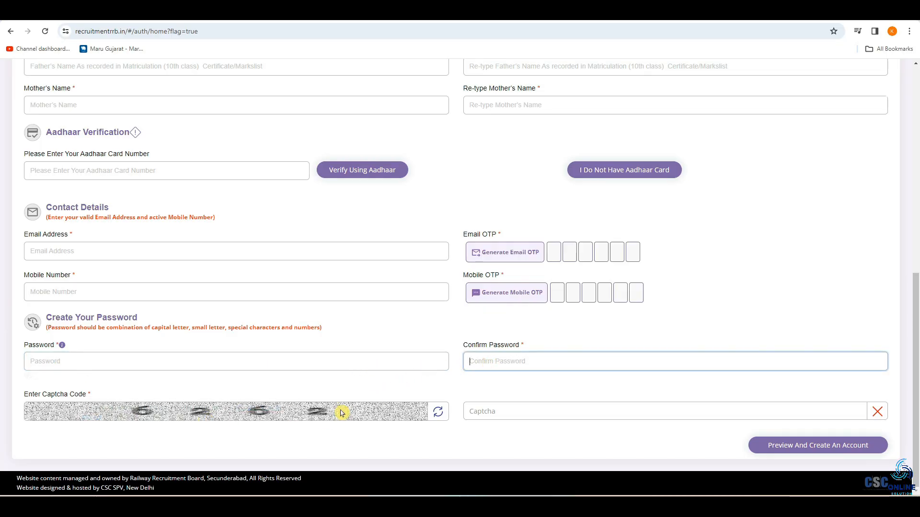
click(476, 411)
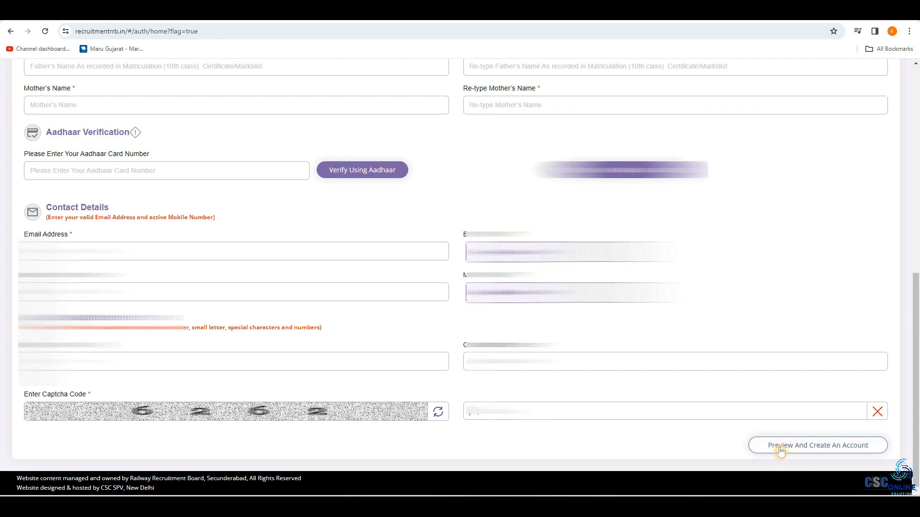
Preview the account details and tick the declaration that they have been re-checked and found correct
click(806, 450)
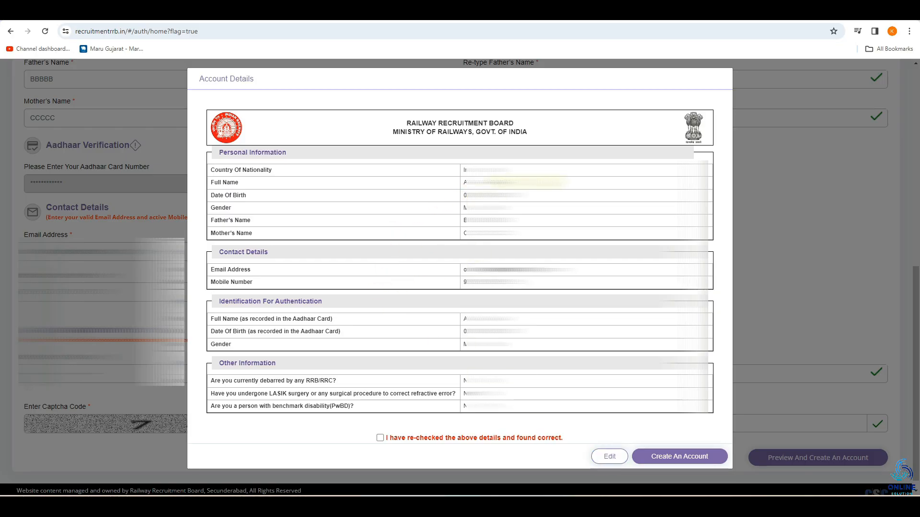
click(381, 439)
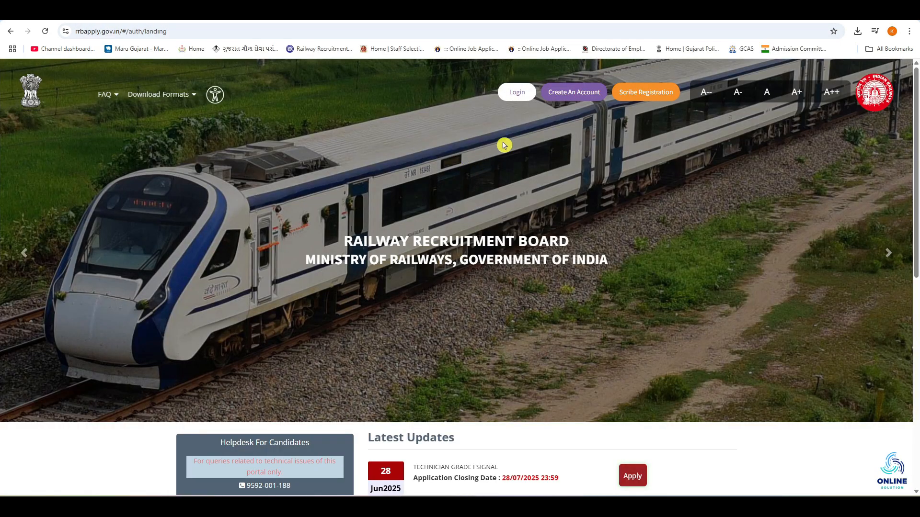
Sign in with the RRB account credentials and request the two-factor authentication OTP on the phone
click(514, 95)
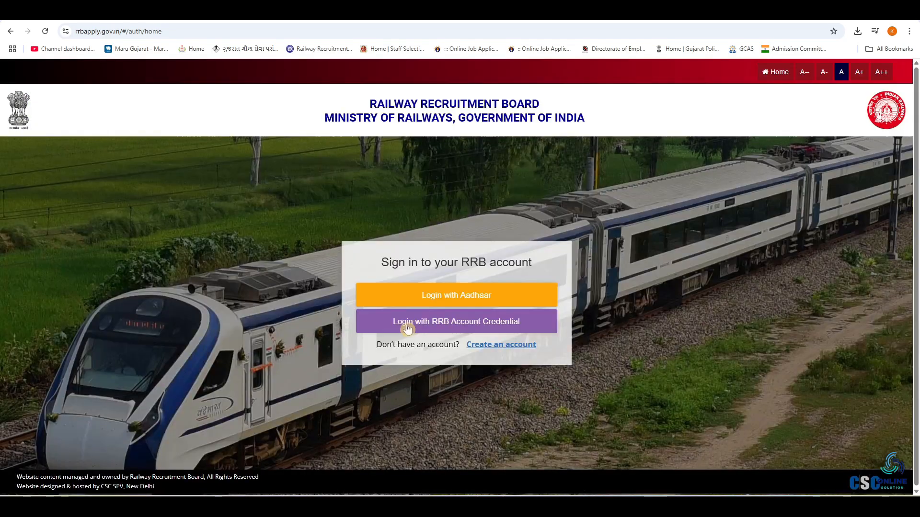
click(459, 329)
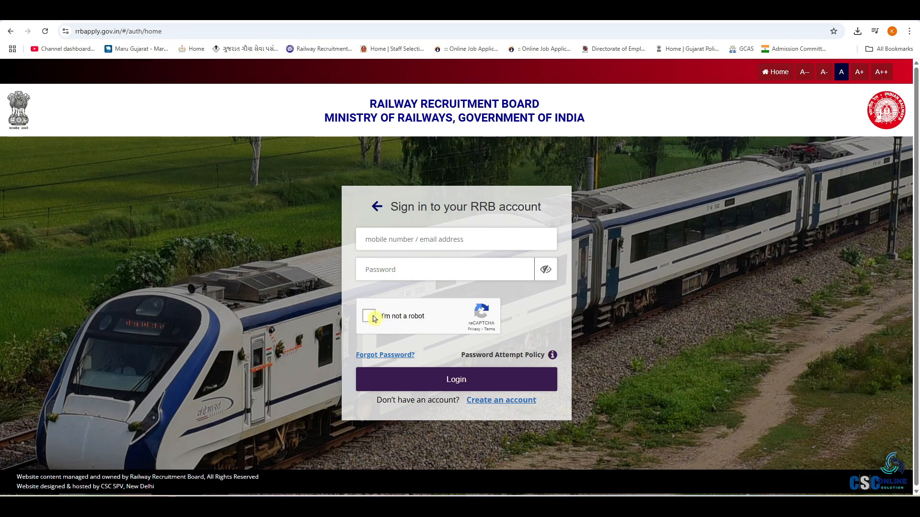
click(439, 380)
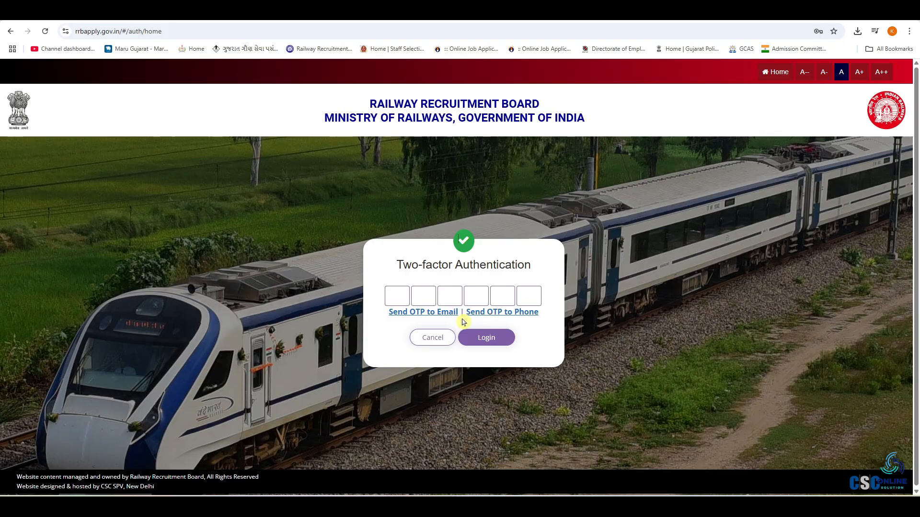
click(507, 317)
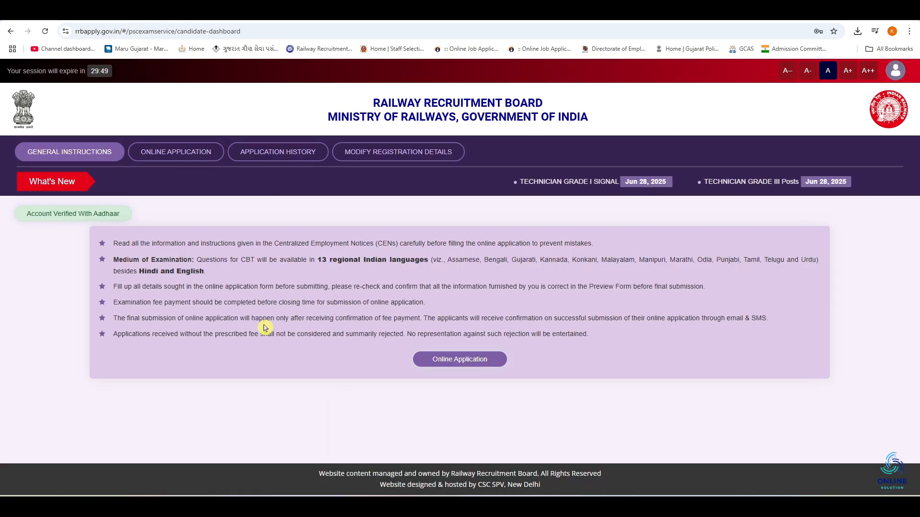
Start the online application for Technician Grade III posts with RRB Ahmedabad, accepting the debarment and CEN declarations
click(458, 363)
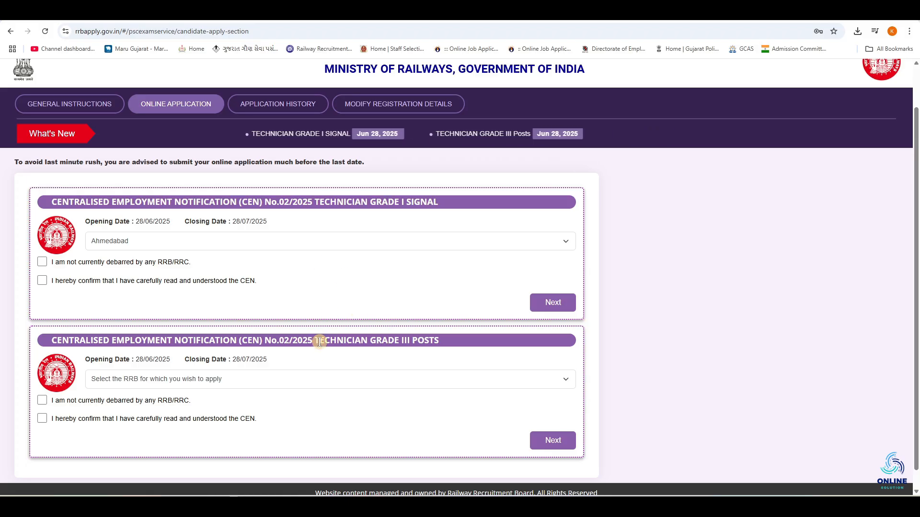
click(353, 284)
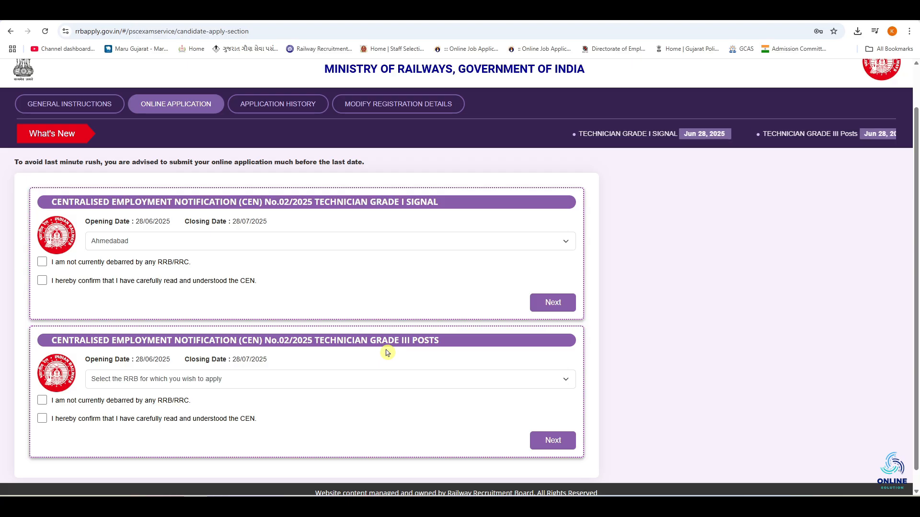
click(232, 379)
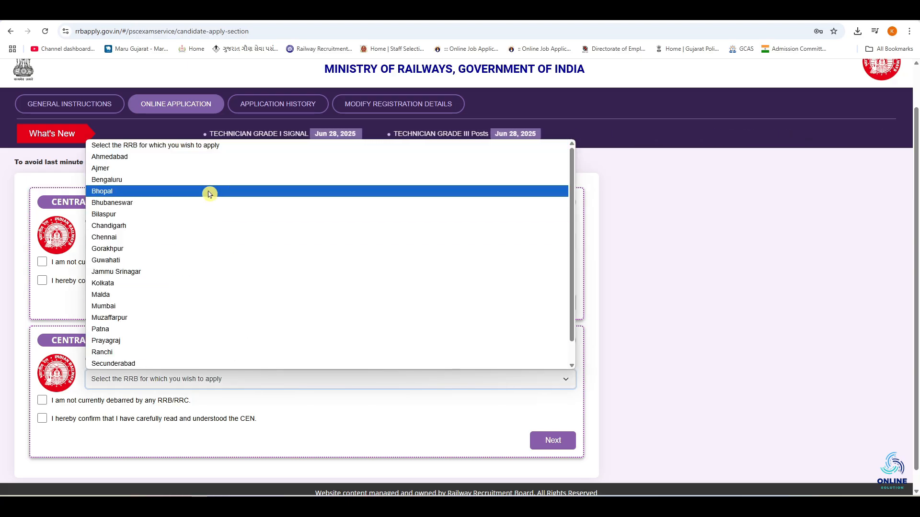
click(185, 160)
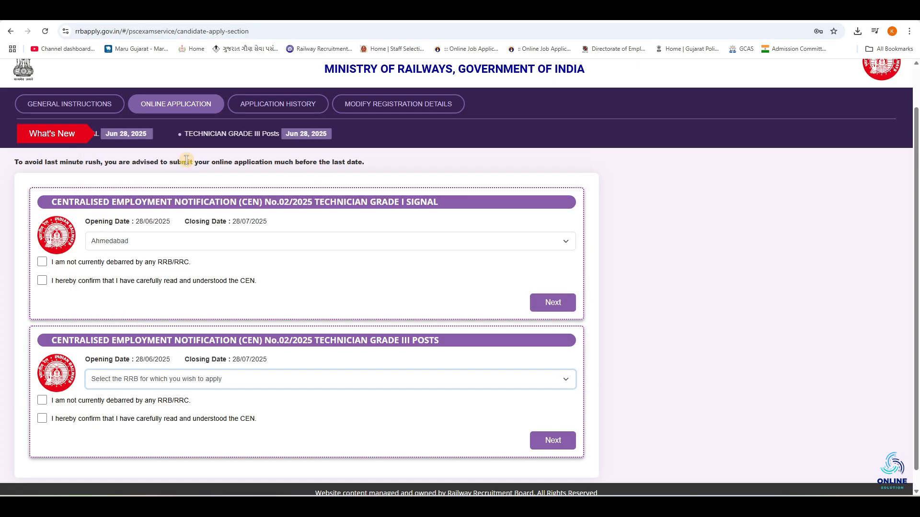
click(42, 400)
click(42, 418)
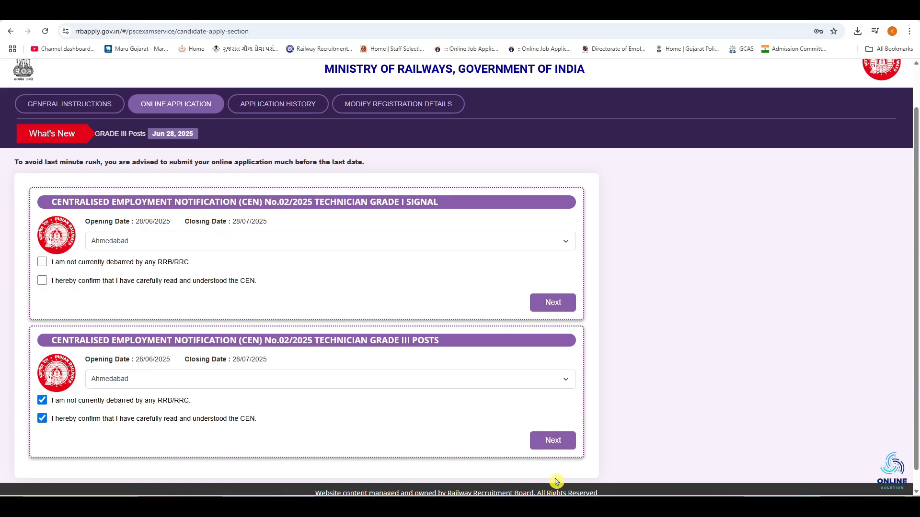
click(553, 441)
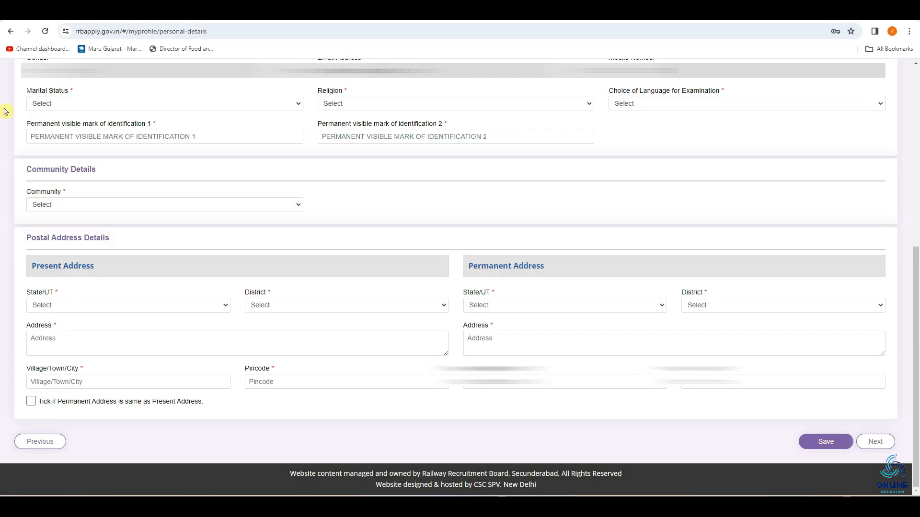
Set the marital status to Unmarried, the religion to Hindu and the examination language to Gujarati
click(69, 103)
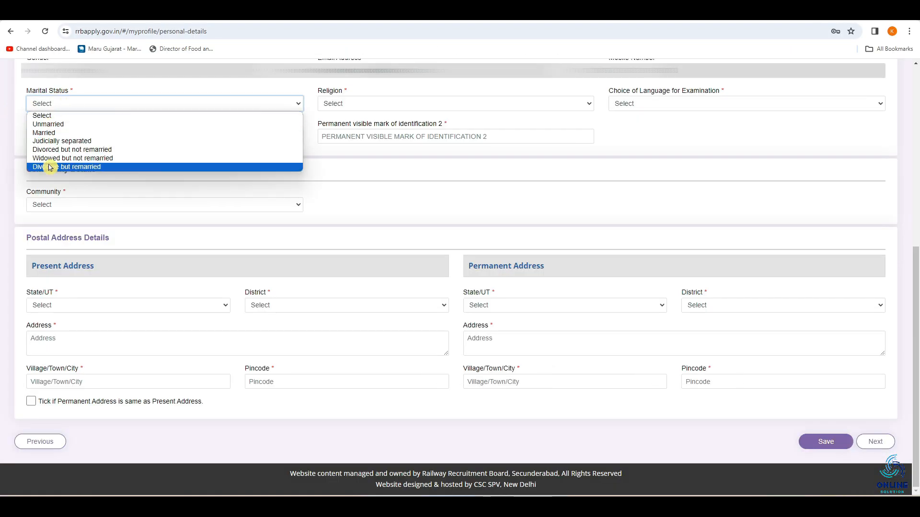
click(94, 126)
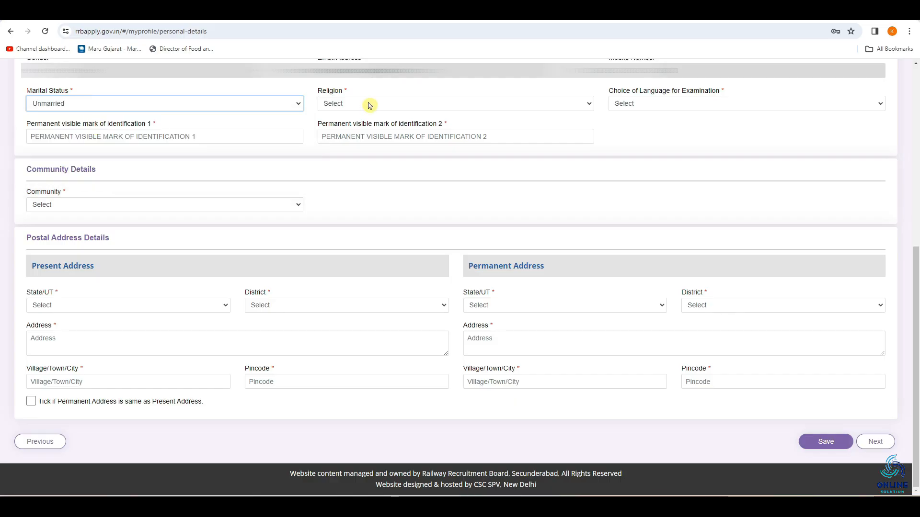
click(368, 103)
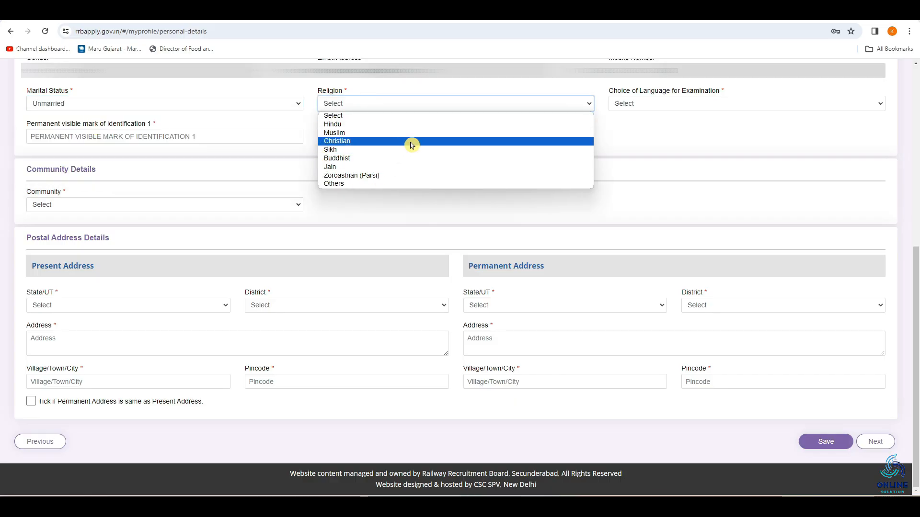
click(372, 124)
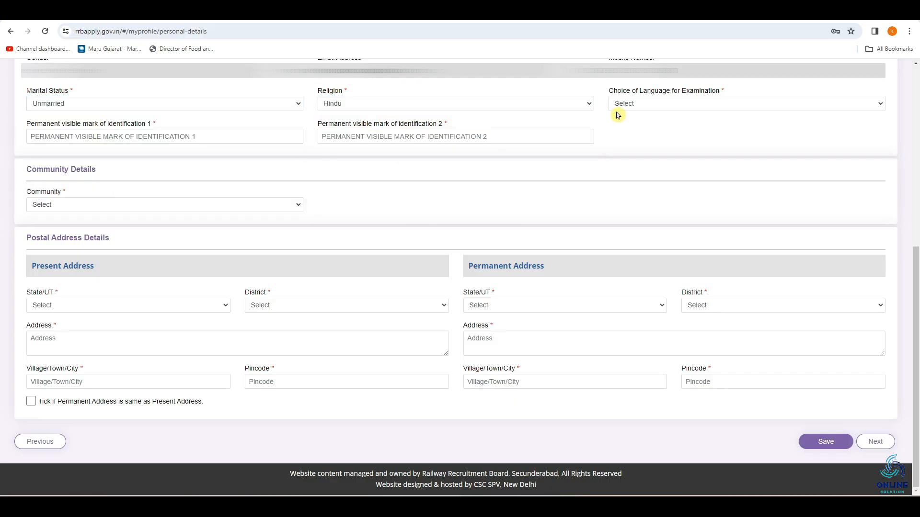
click(673, 104)
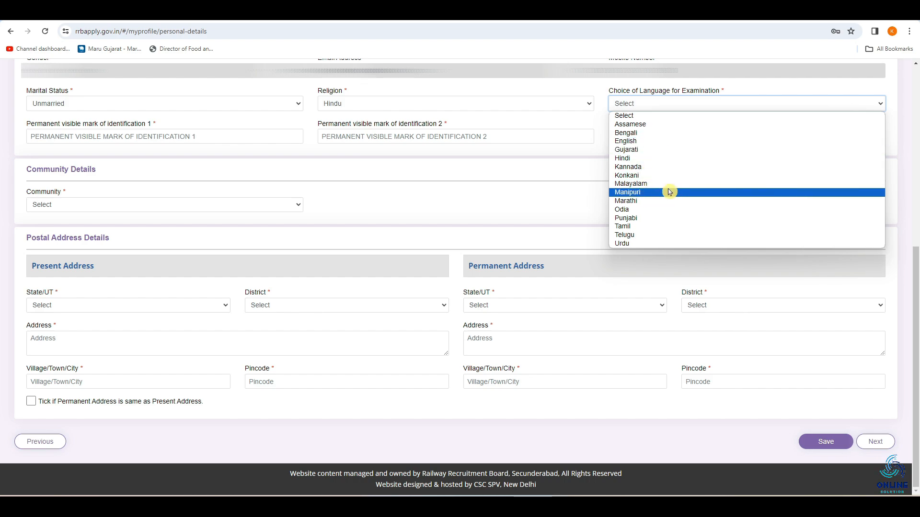
click(652, 150)
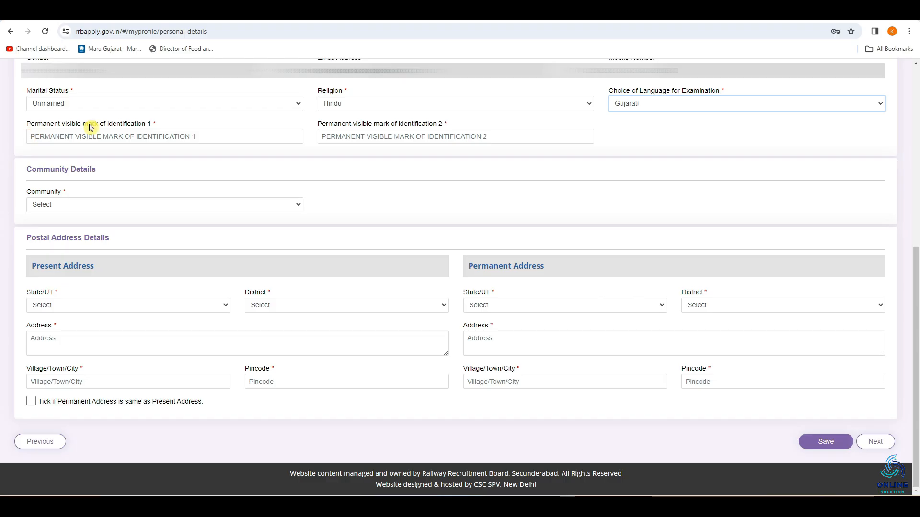
Enter the permanent visible identification marks as MOLE RIGHT HAND for the first and MOLE LEFT HAND for the second
click(109, 139)
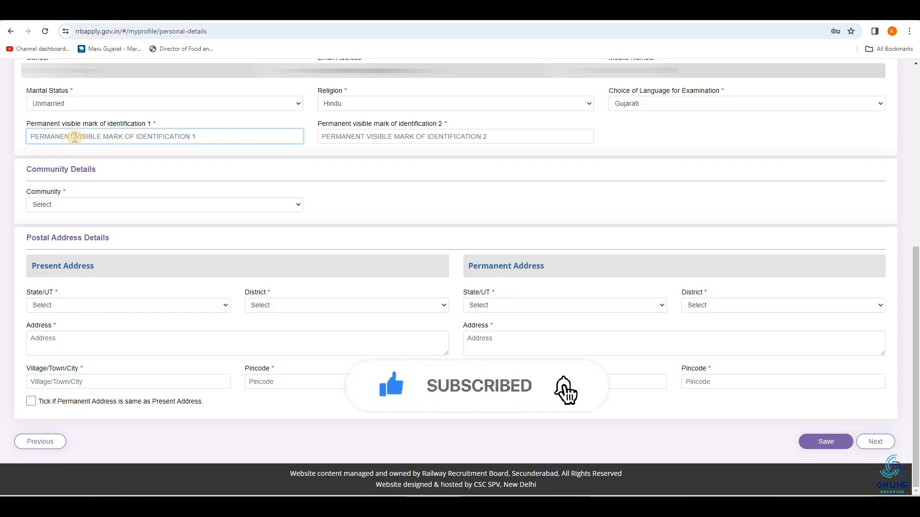
text(MOLE RIGHT HAND)
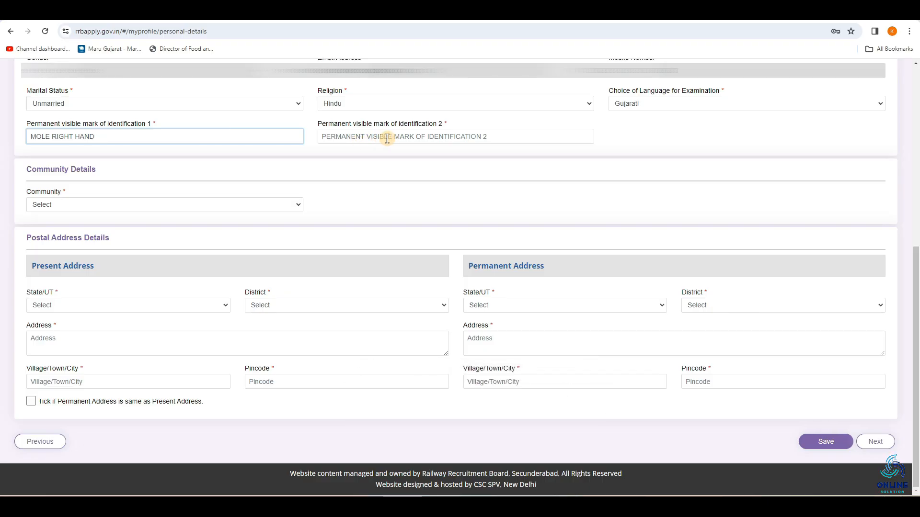
click(387, 138)
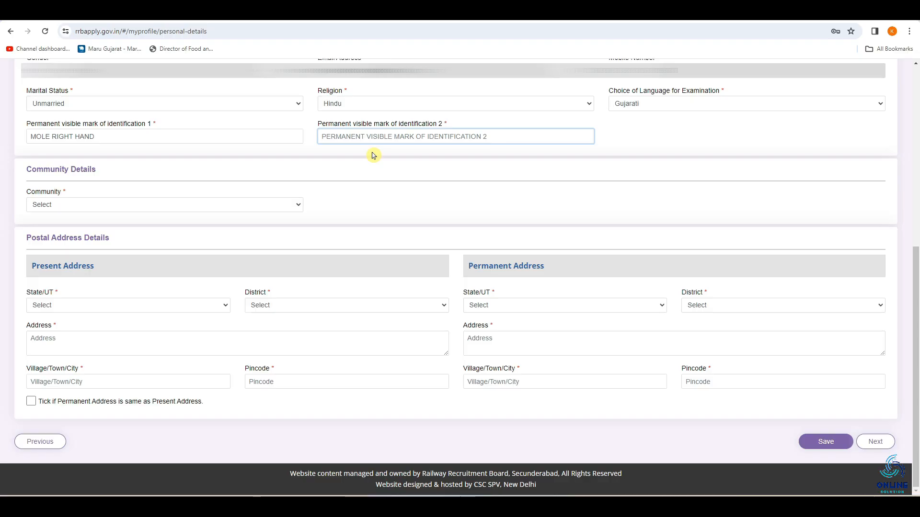
text(MOLE LEFT HAND)
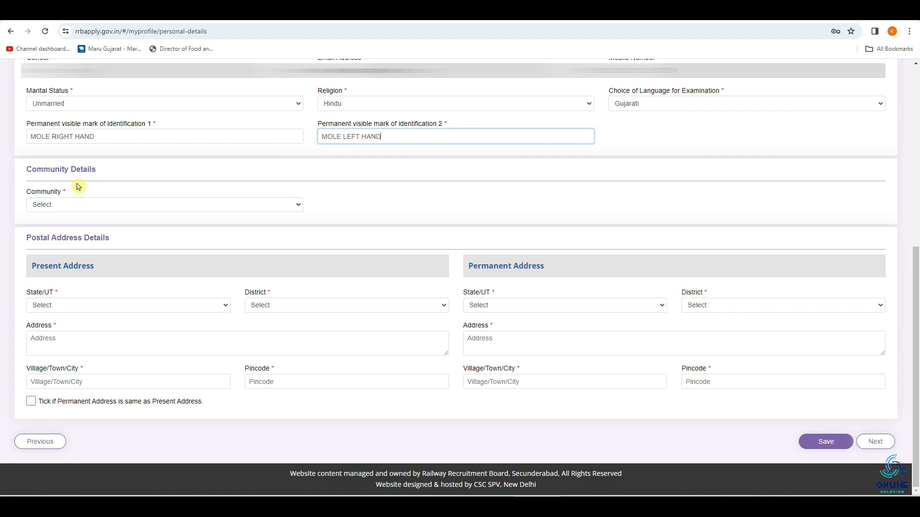
Choose UR (Unreserved) as the community, and change the choice to EWS (Economically Weaker Section)
click(61, 207)
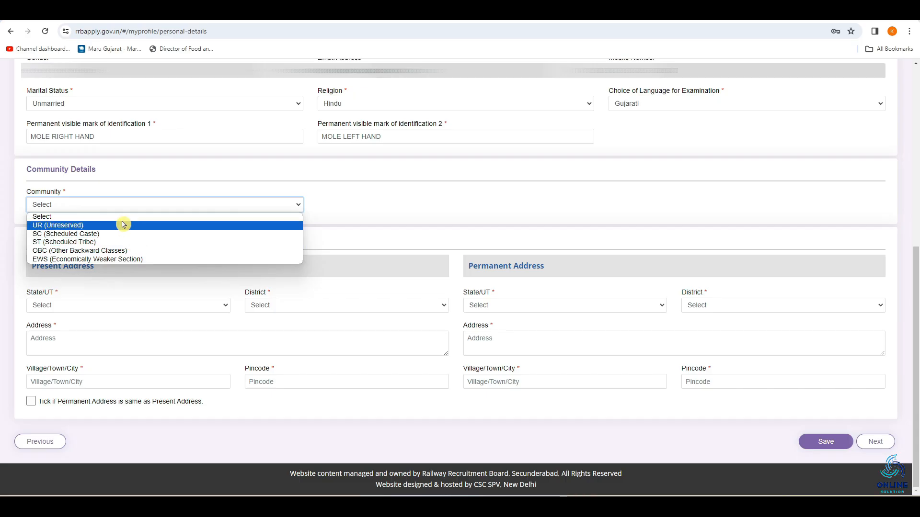
click(104, 225)
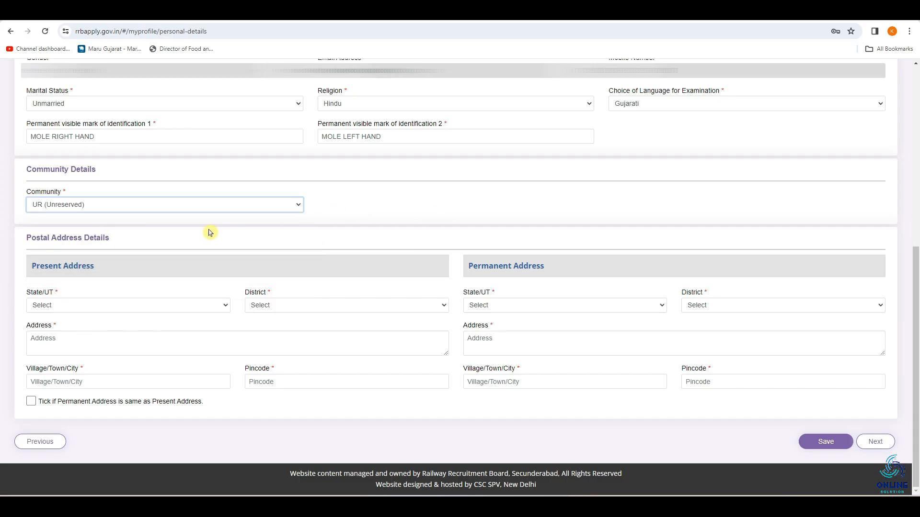
click(199, 206)
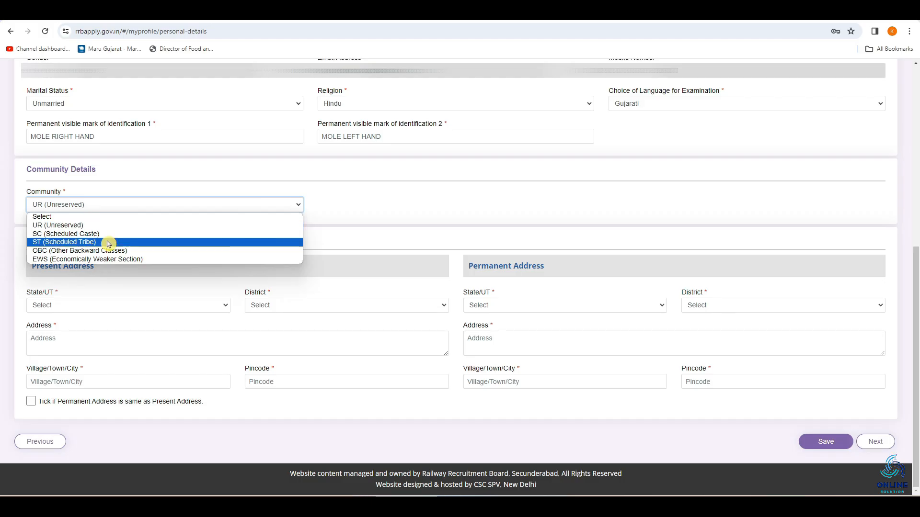
click(105, 259)
key(Return)
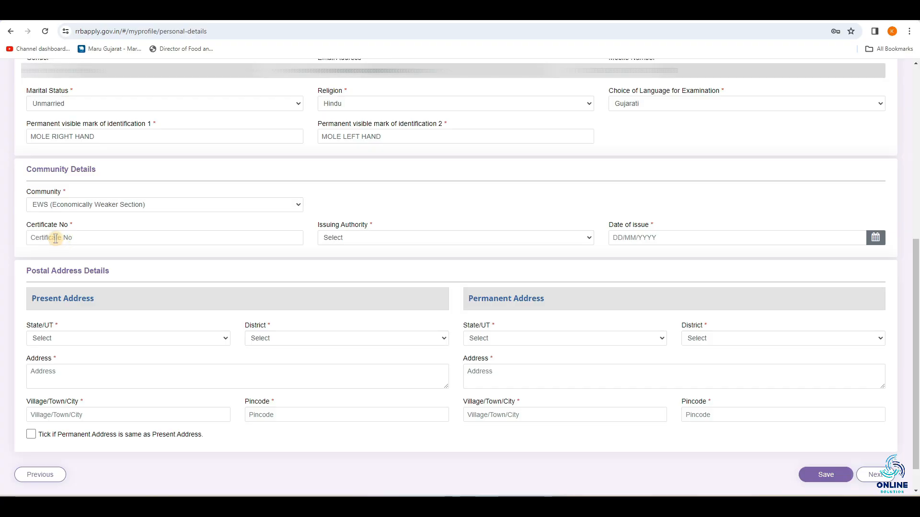
Set the EWS certificate's issuing authority to Executive Magistrate and issuing state to GUJARAT, and view the date of issue calendar
click(84, 237)
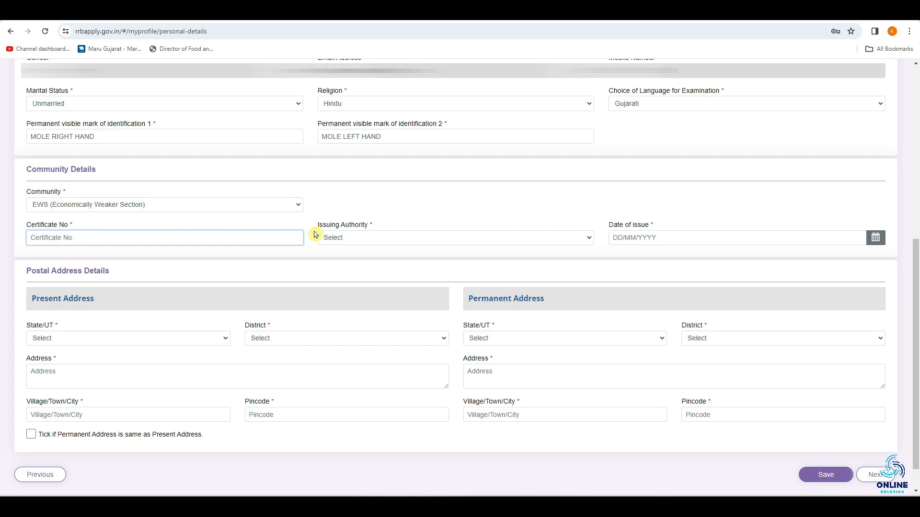
click(364, 238)
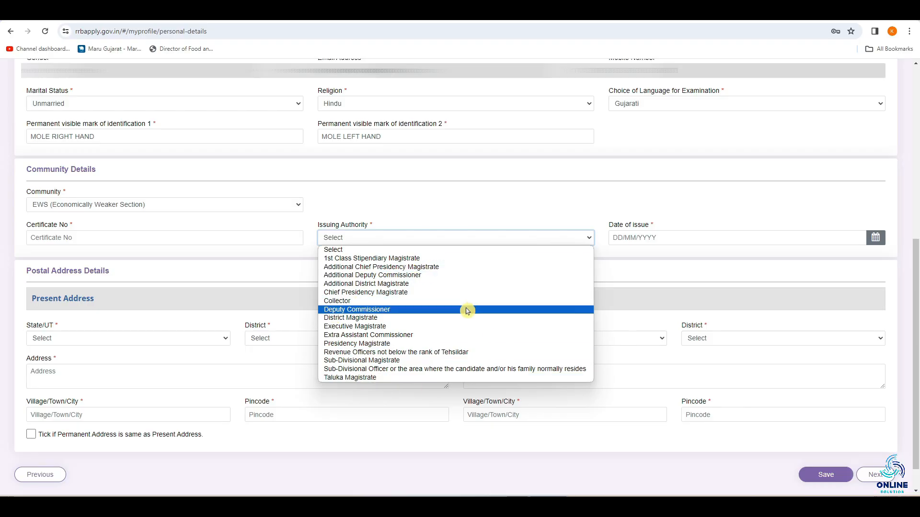
click(410, 328)
click(621, 239)
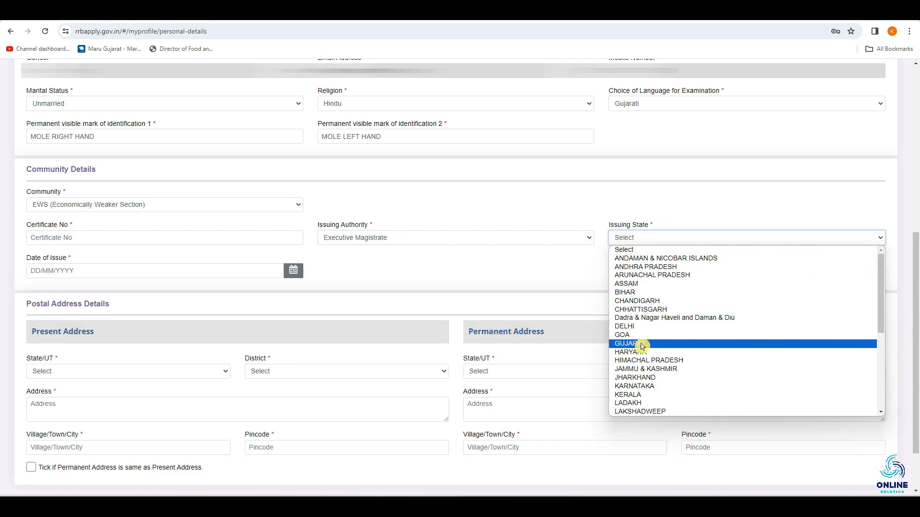
click(656, 344)
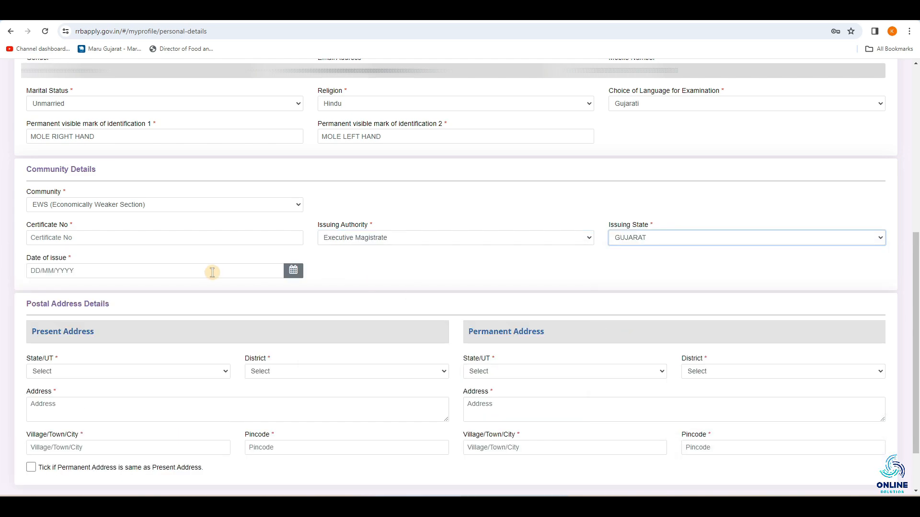
click(71, 270)
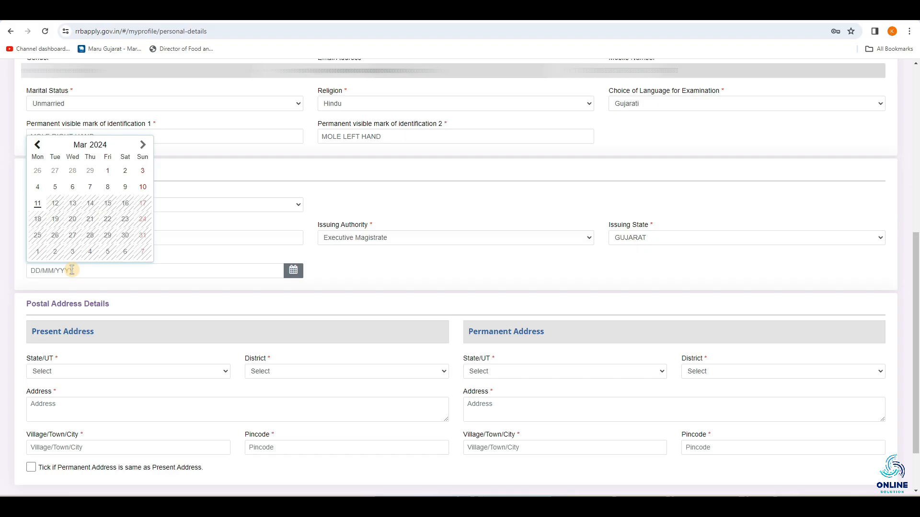
click(243, 258)
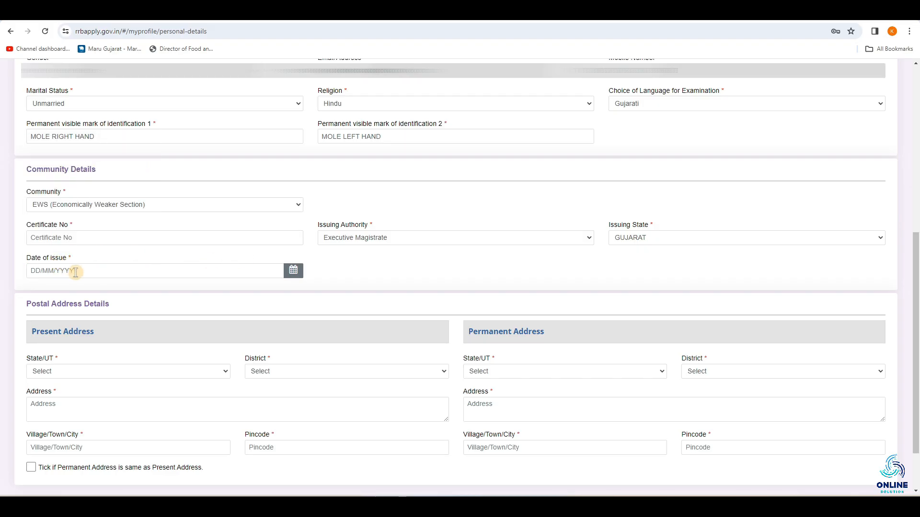
Change the community to SC (Scheduled Caste) and look through the issuing authority options for its certificate
click(60, 205)
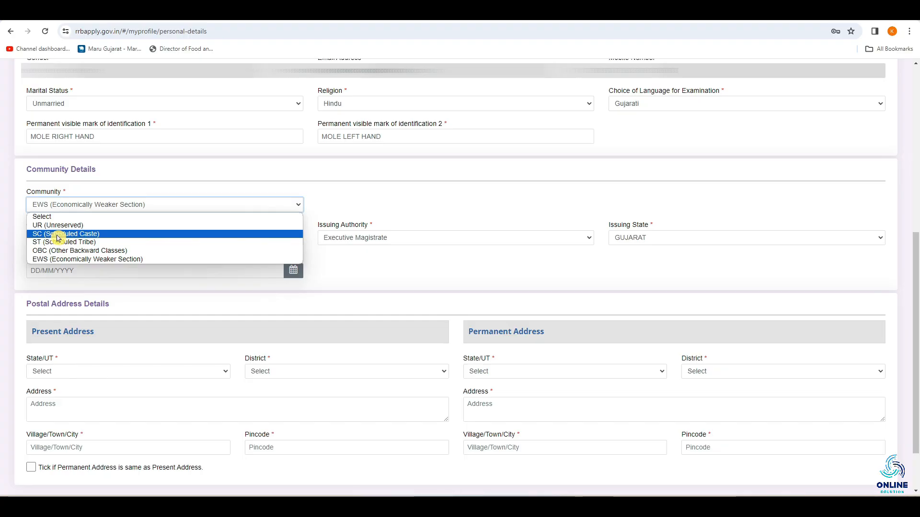
click(60, 234)
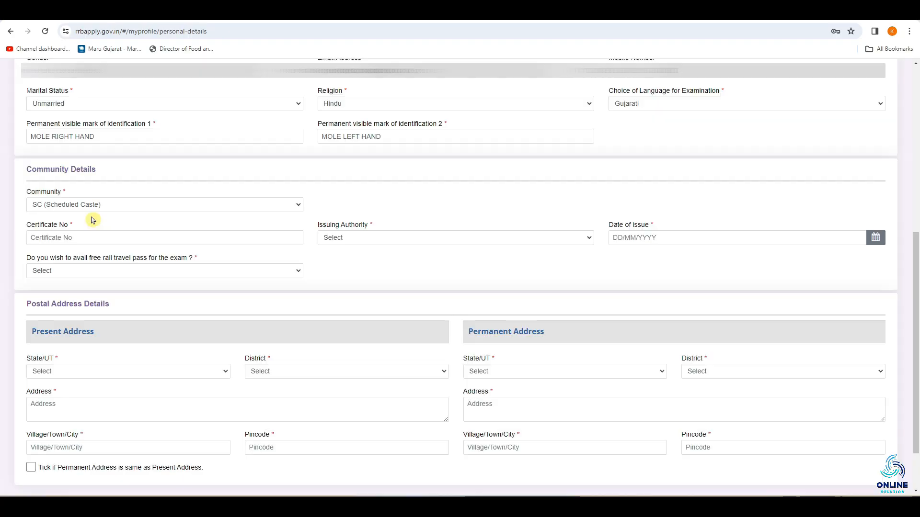
click(46, 238)
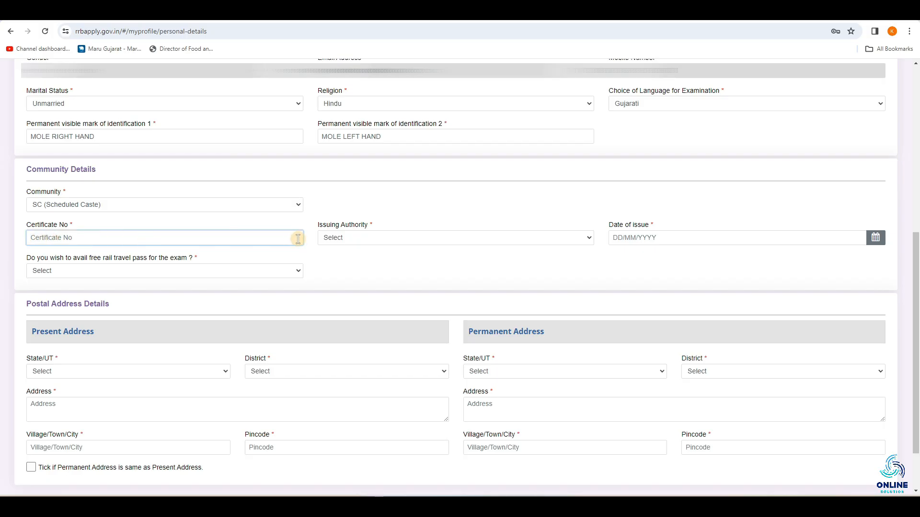
click(340, 240)
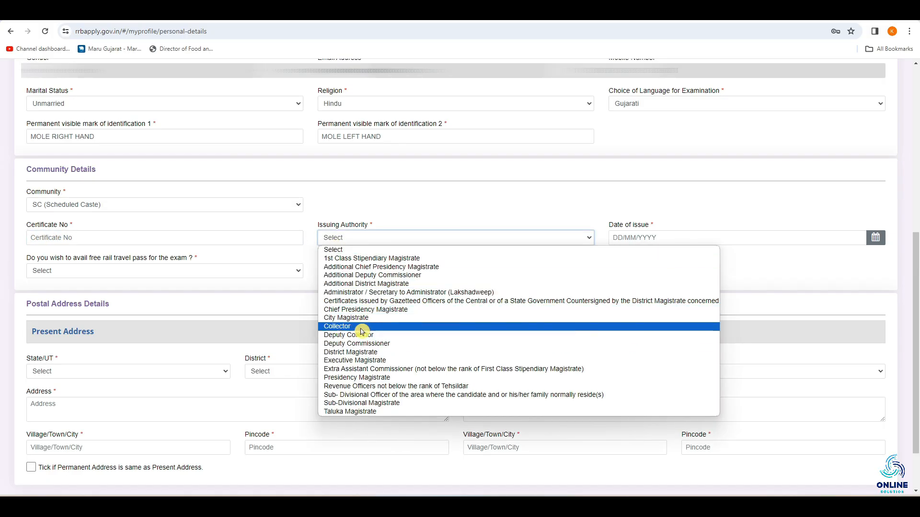
click(756, 250)
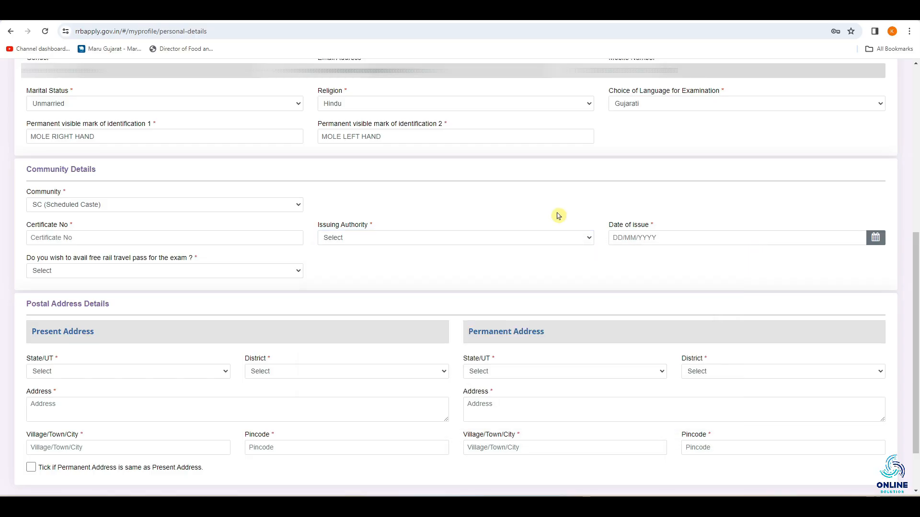
click(625, 236)
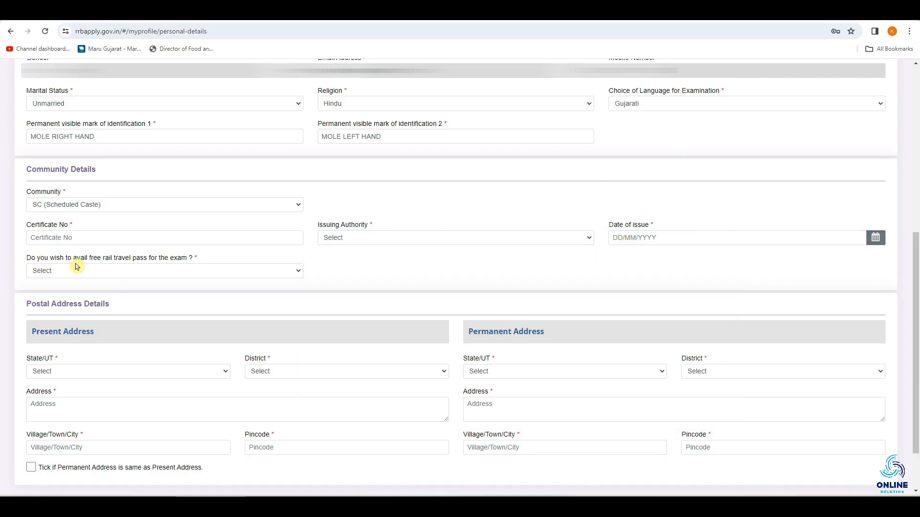
Answer Yes to availing the free rail travel pass for the exam, and change the answer to No
click(126, 272)
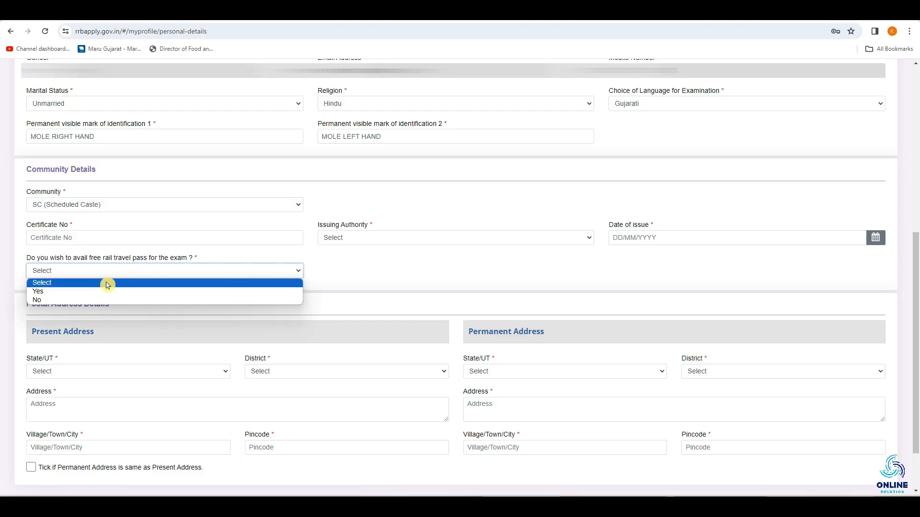
click(95, 292)
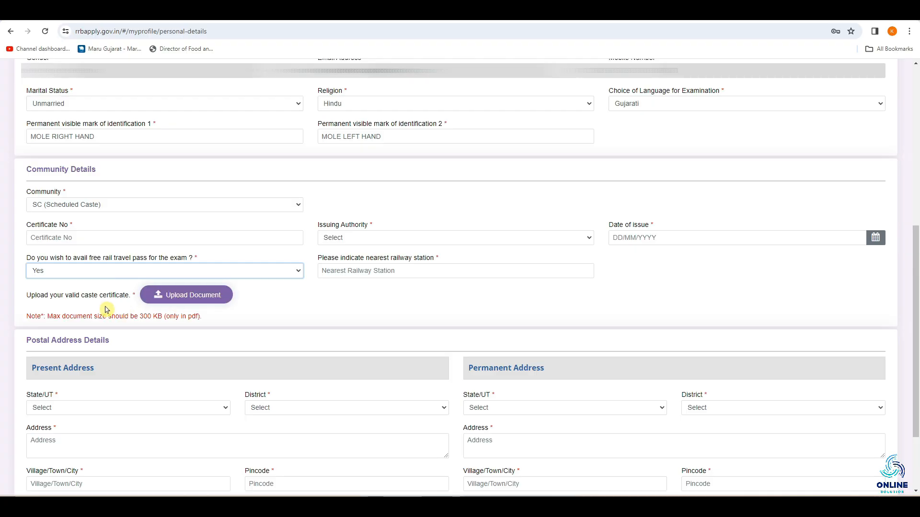
click(81, 270)
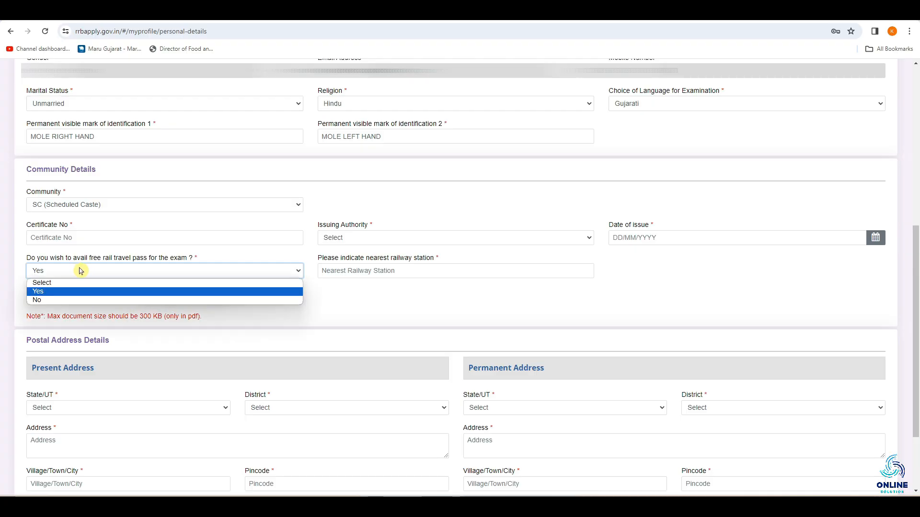
click(48, 300)
Set the community to OBC (Other Backward Classes) and answer Yes to coming under the OBC Non-Creamy Layer
click(113, 205)
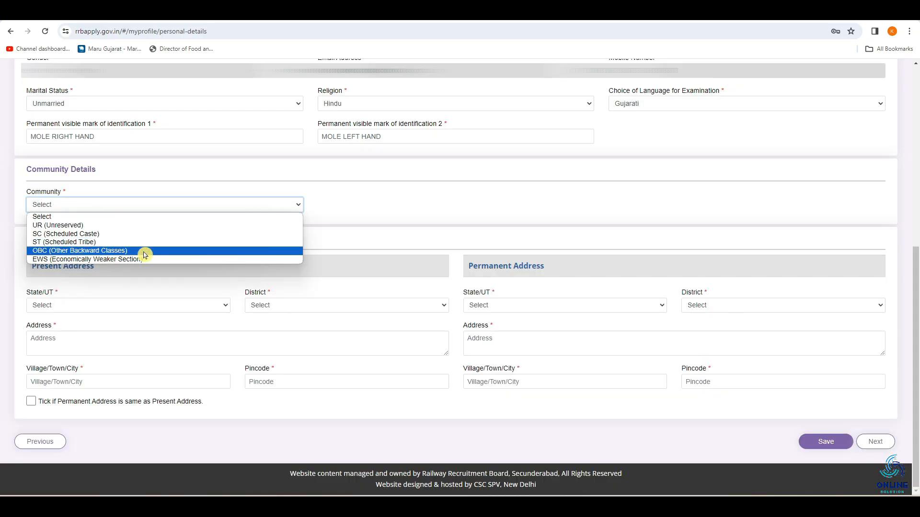
click(144, 252)
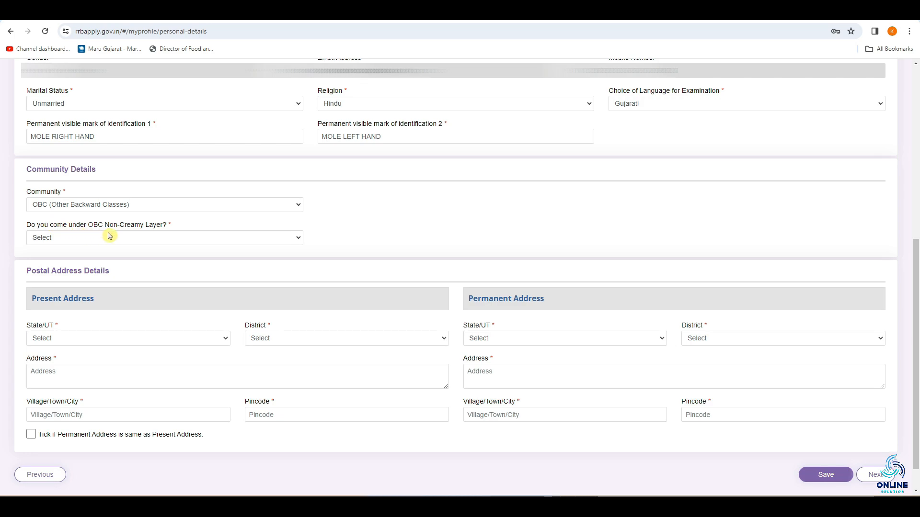
click(175, 239)
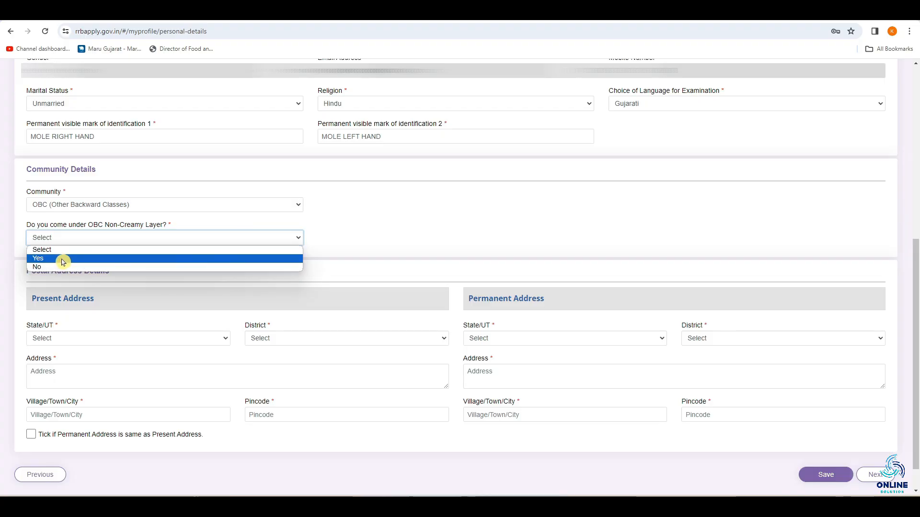
click(63, 262)
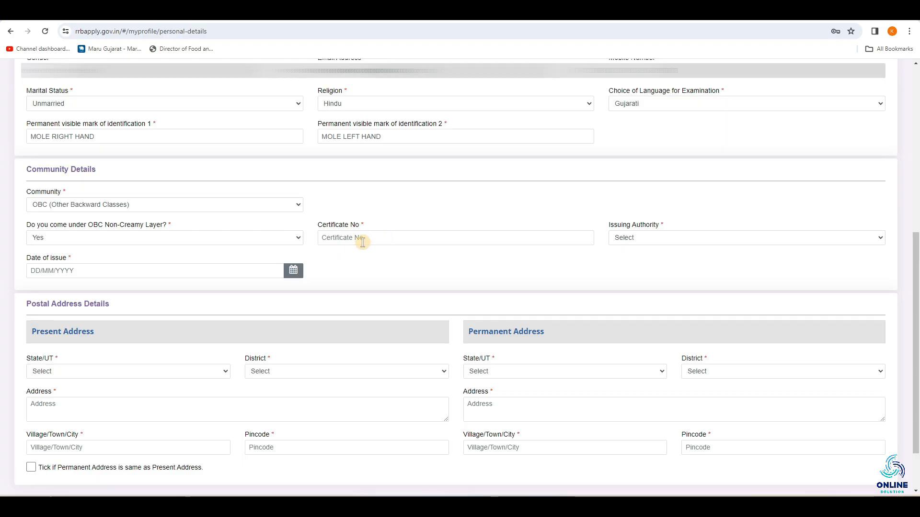
Set the OBC certificate's issuing authority to Executive Magistrate, the issuing state to GUJARAT and the date of issue to 01/03/2024
click(664, 239)
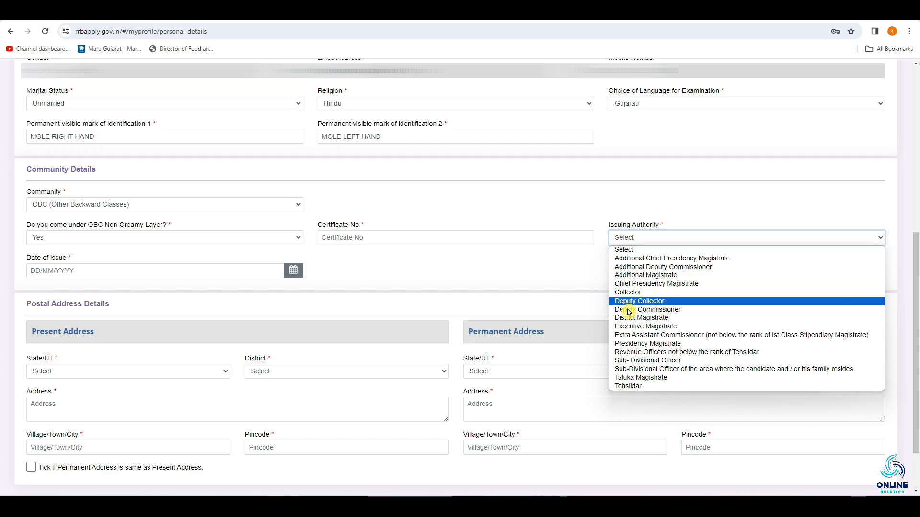
click(645, 327)
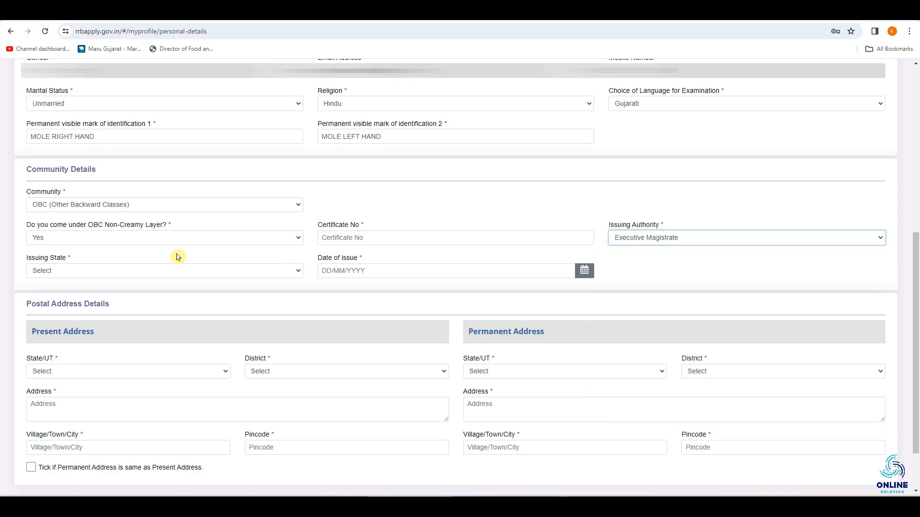
click(134, 272)
click(46, 377)
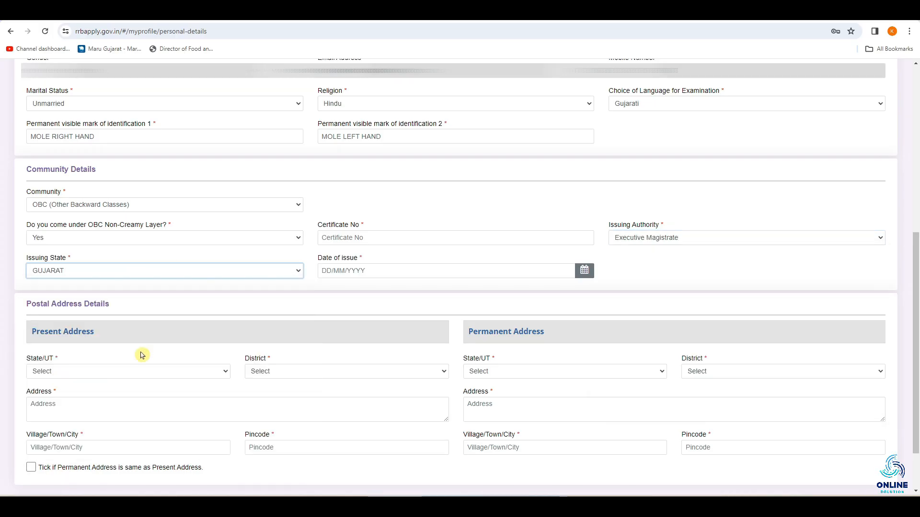
click(360, 271)
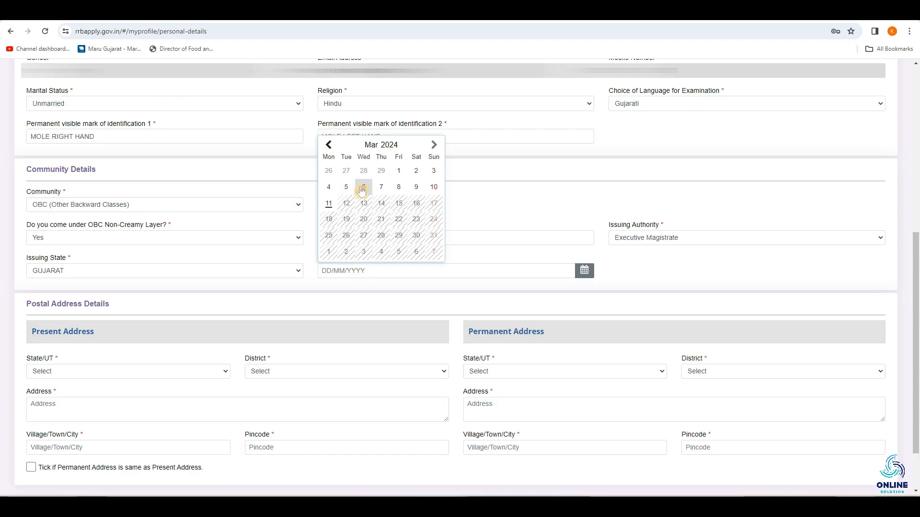
click(399, 172)
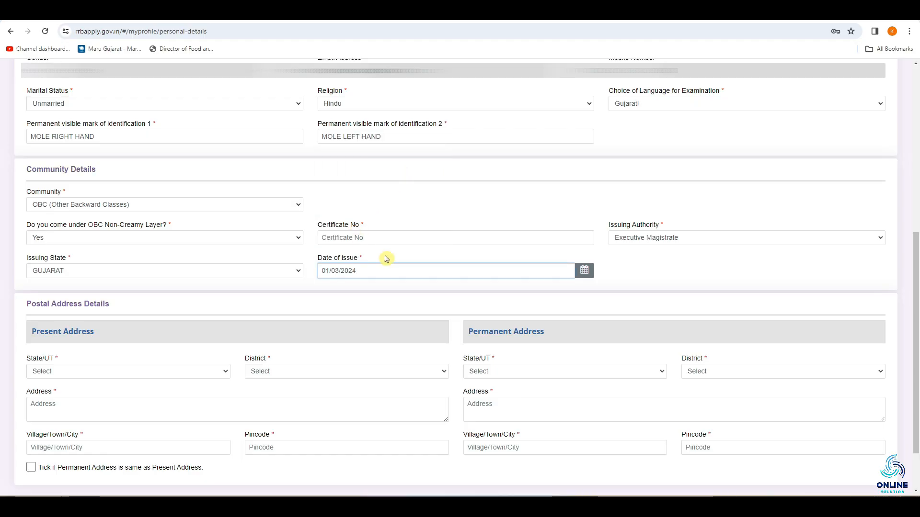
Set the present address to the state GUJARAT and the district Bhavnagar, leaving the address, city and pincode fields empty
scroll(12, 272, down, 2)
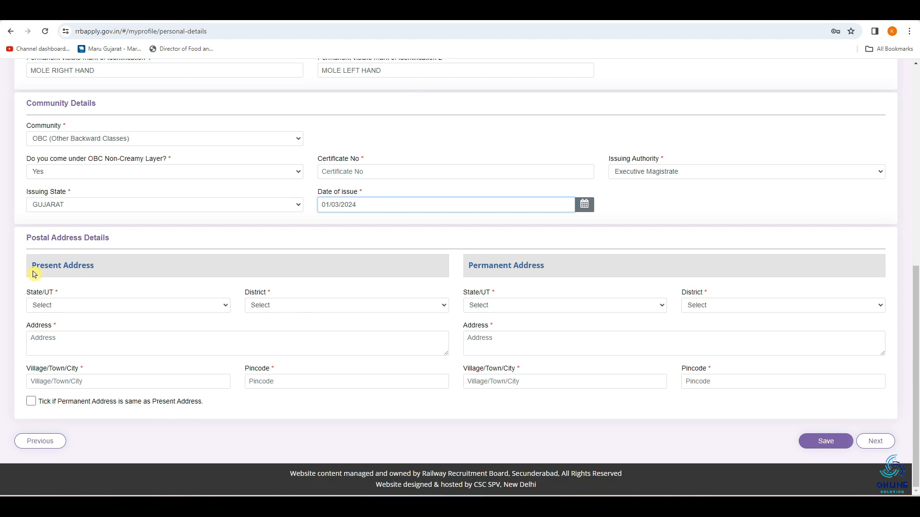
click(75, 305)
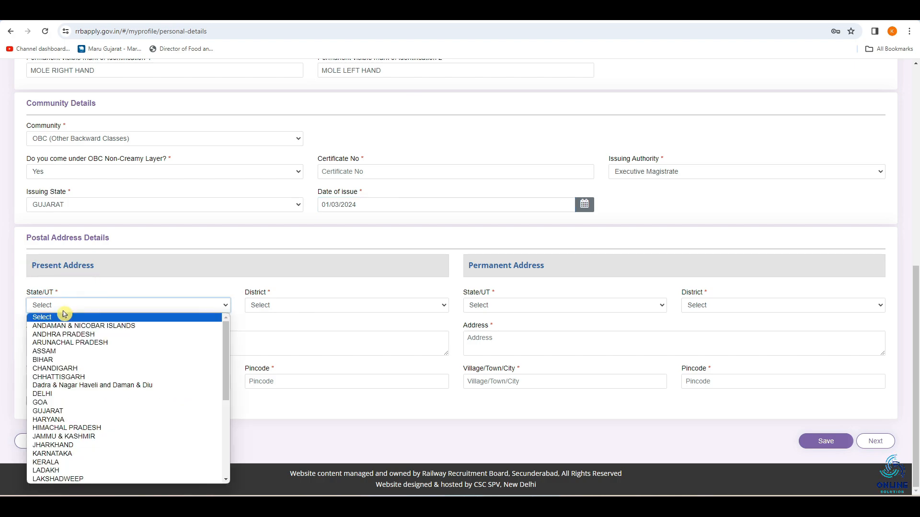
click(57, 418)
click(260, 307)
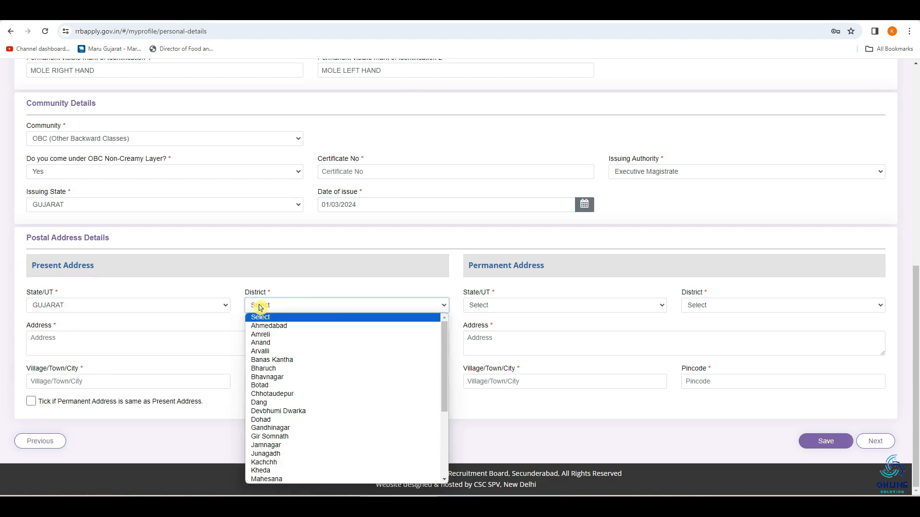
click(267, 377)
click(71, 341)
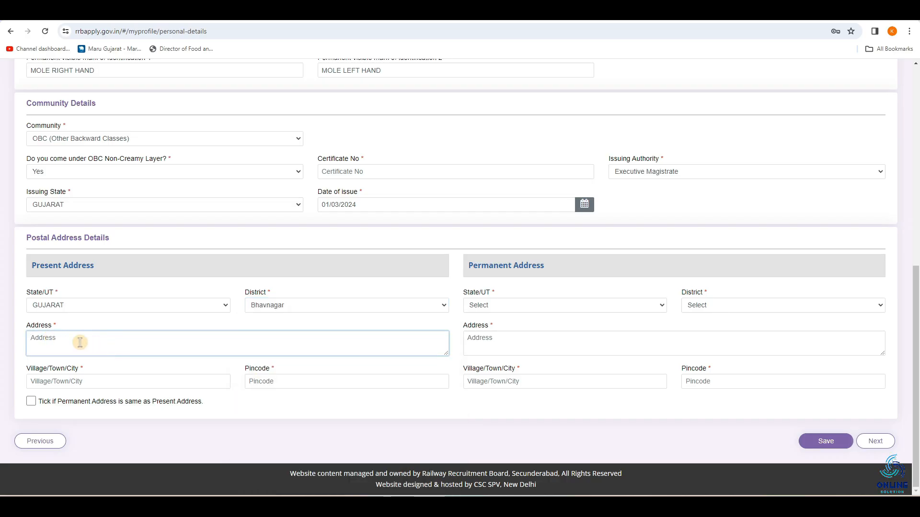
click(77, 382)
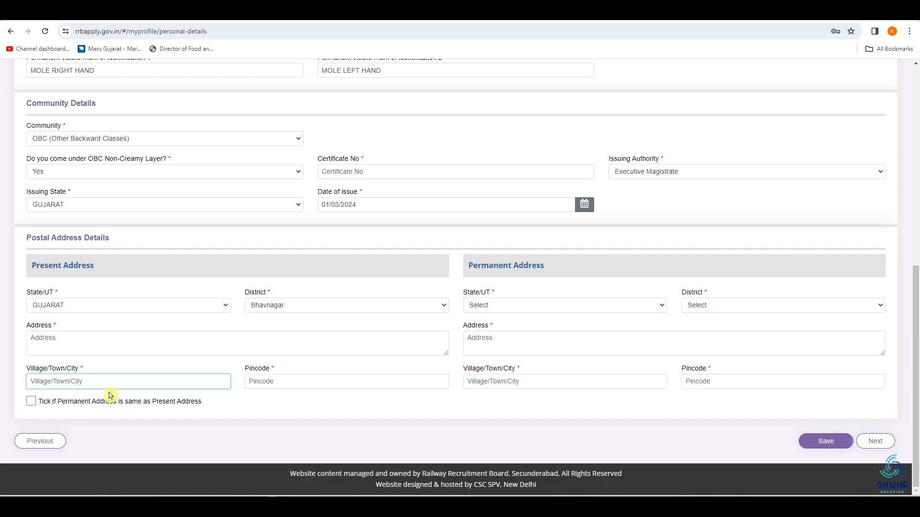
click(259, 383)
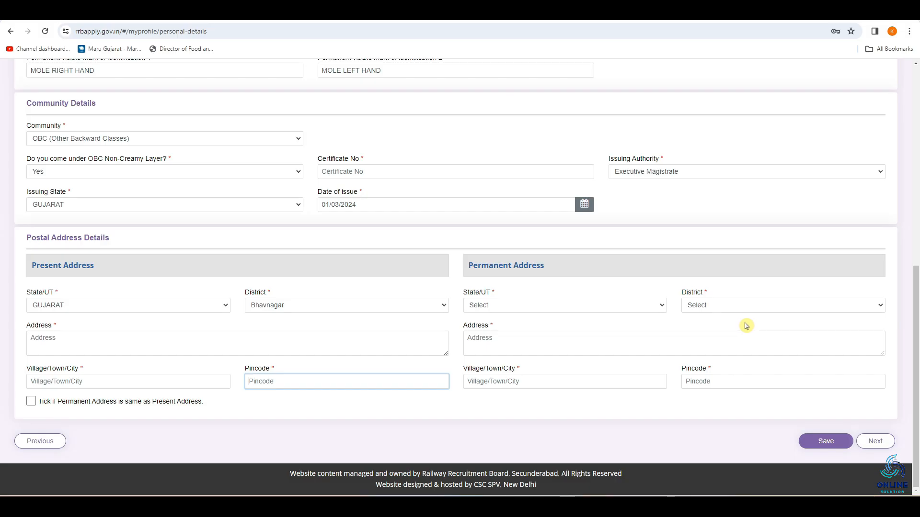
Proceed to the Other Details section and answer Yes to being an Ex-Serviceman
click(874, 443)
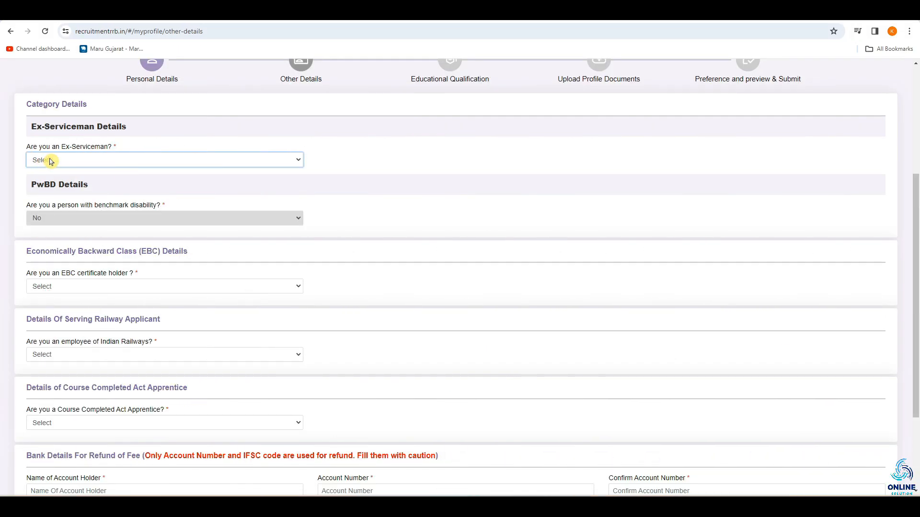
click(91, 163)
click(66, 181)
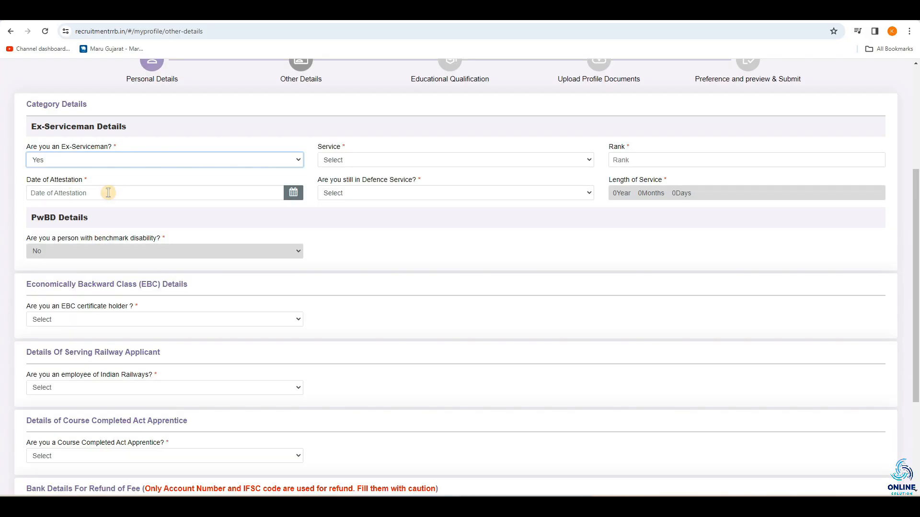
Try both Yes and No for still being in Defence Service, leaving the service, rank and attestation date empty
click(353, 160)
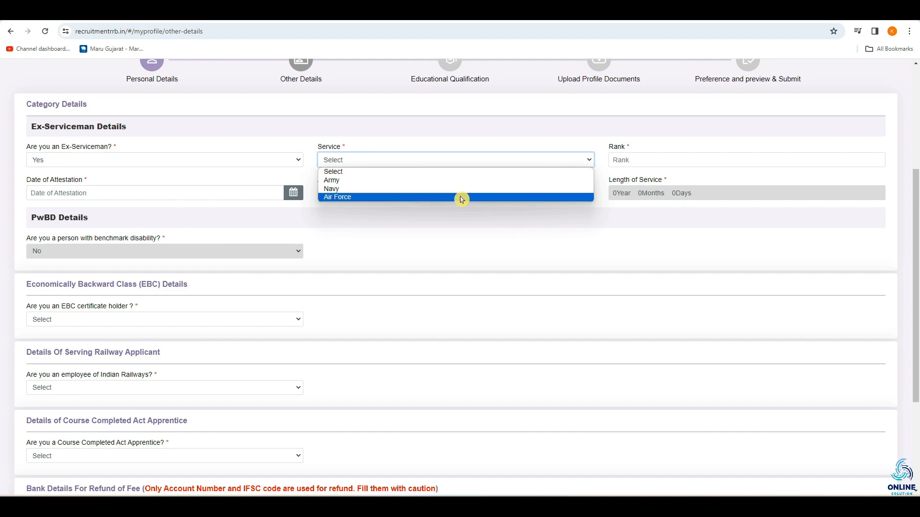
click(622, 160)
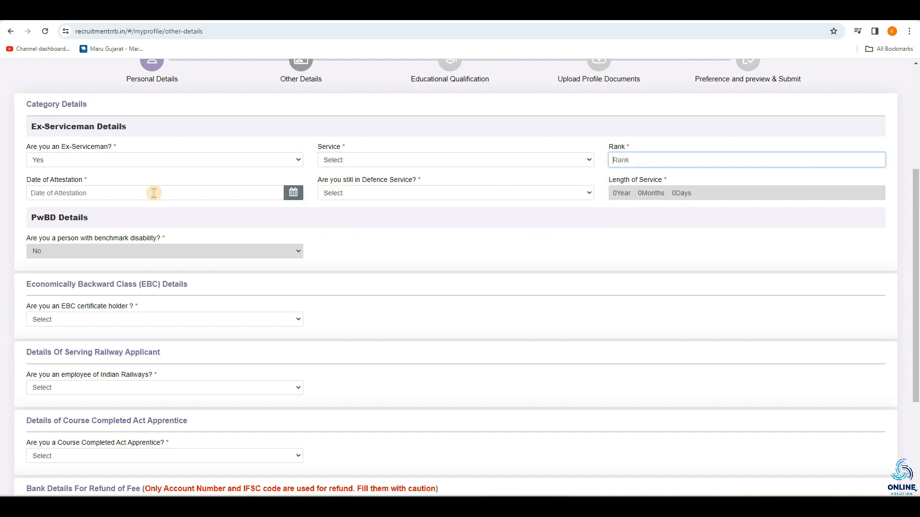
click(400, 194)
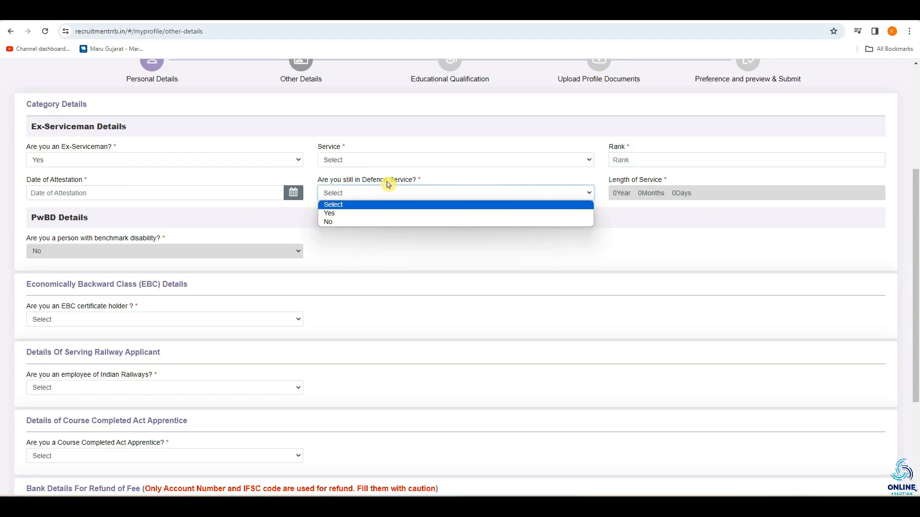
click(343, 214)
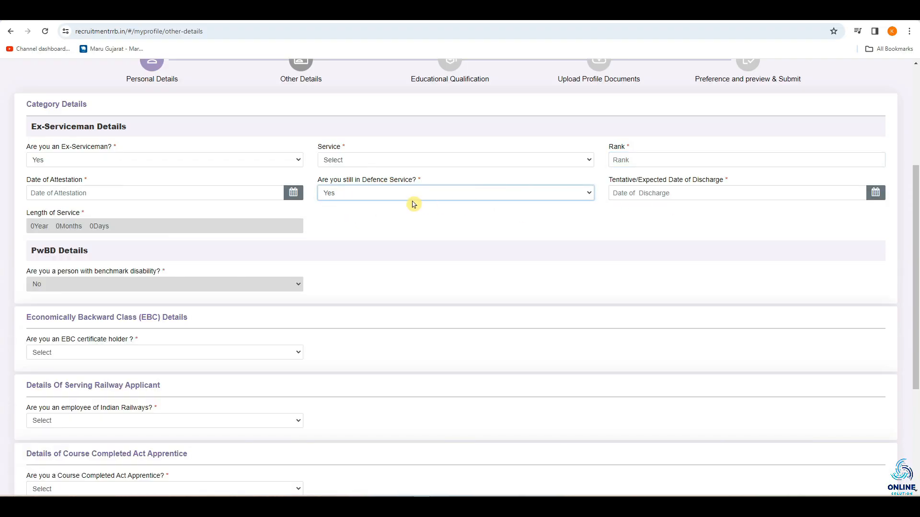
click(381, 193)
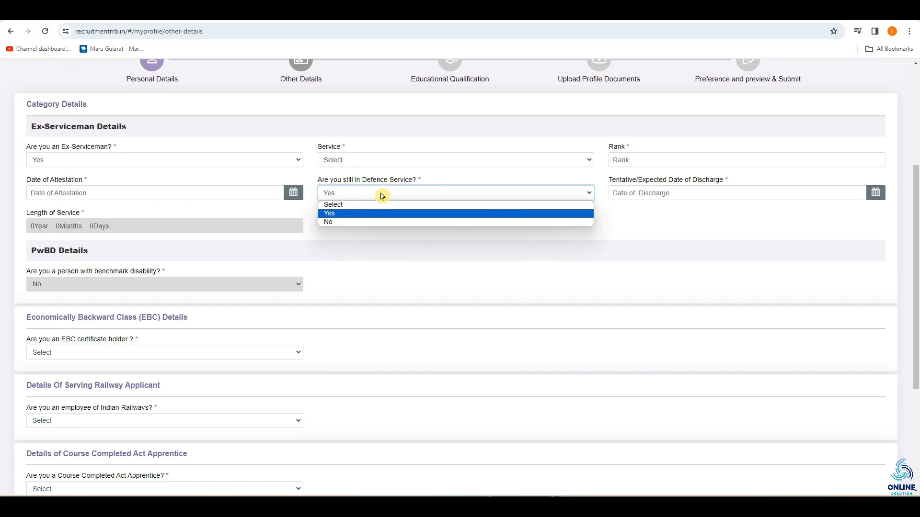
click(365, 222)
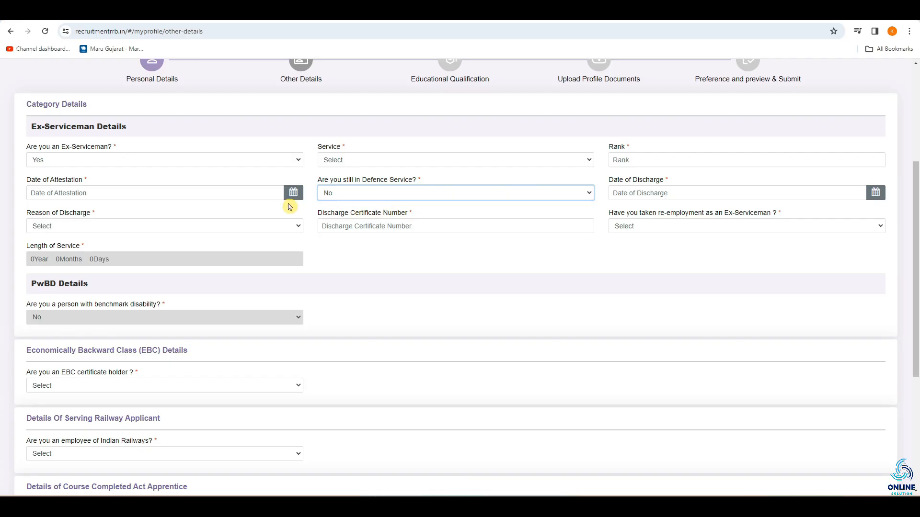
Answer No to being an Ex-Serviceman, agree to the EBC information and answer No to being an EBC certificate holder
click(142, 164)
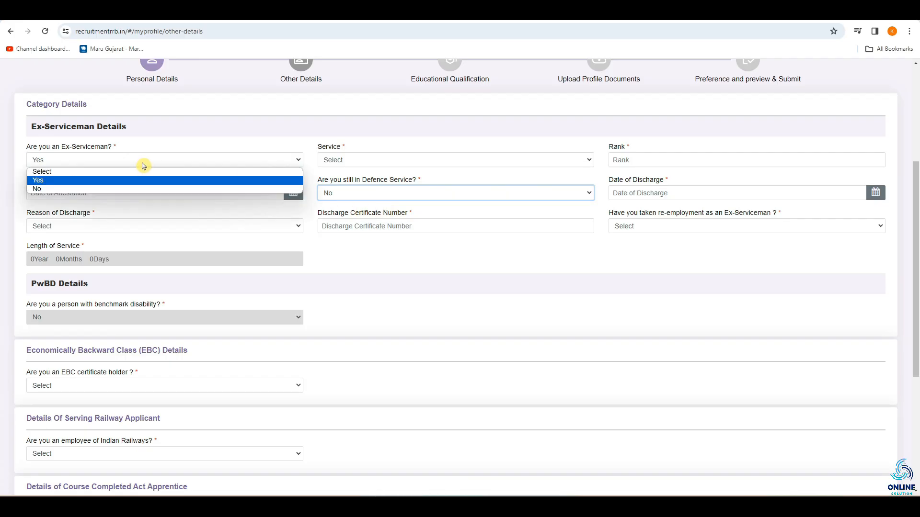
click(82, 197)
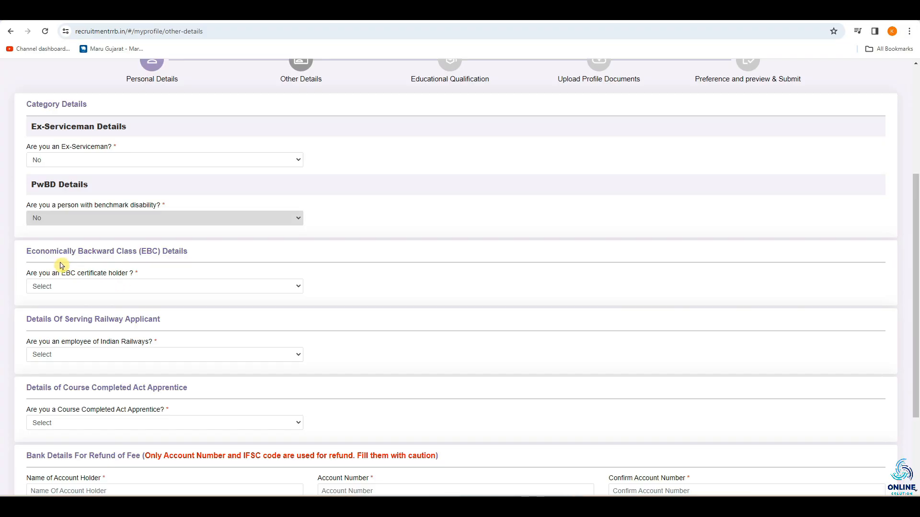
click(129, 288)
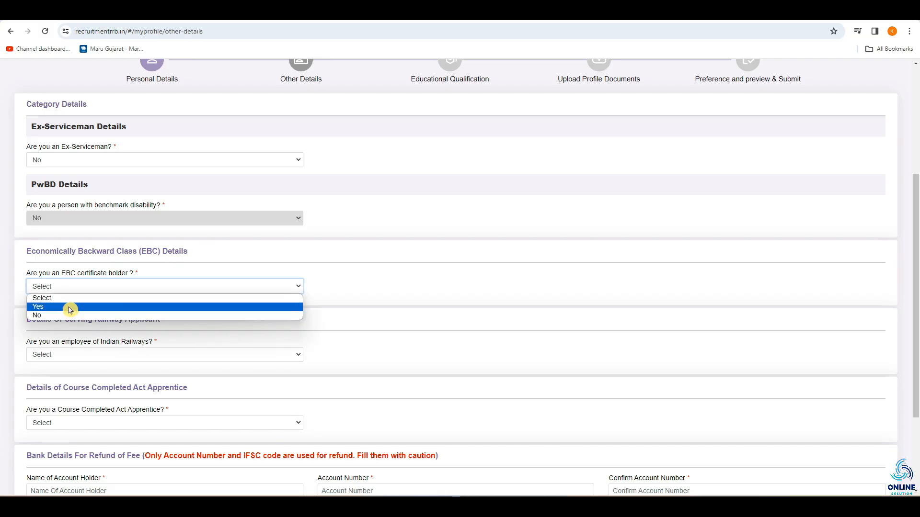
click(69, 308)
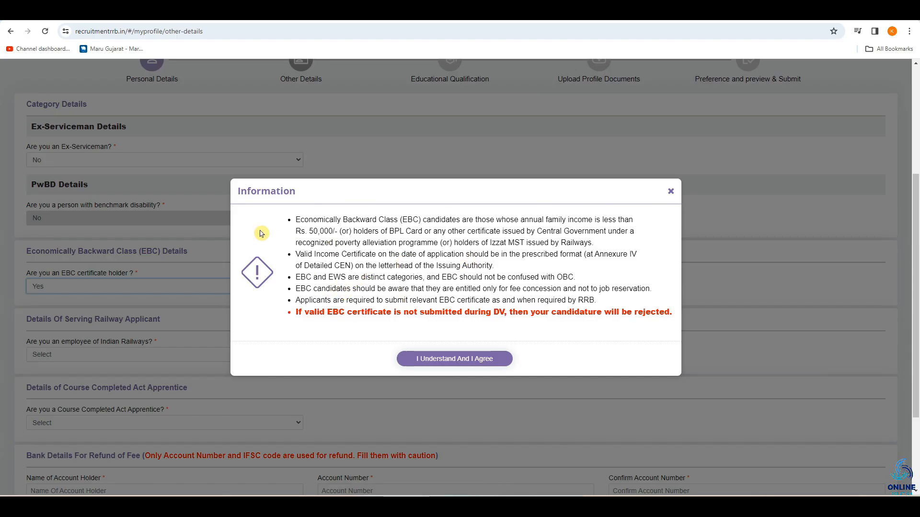
click(423, 364)
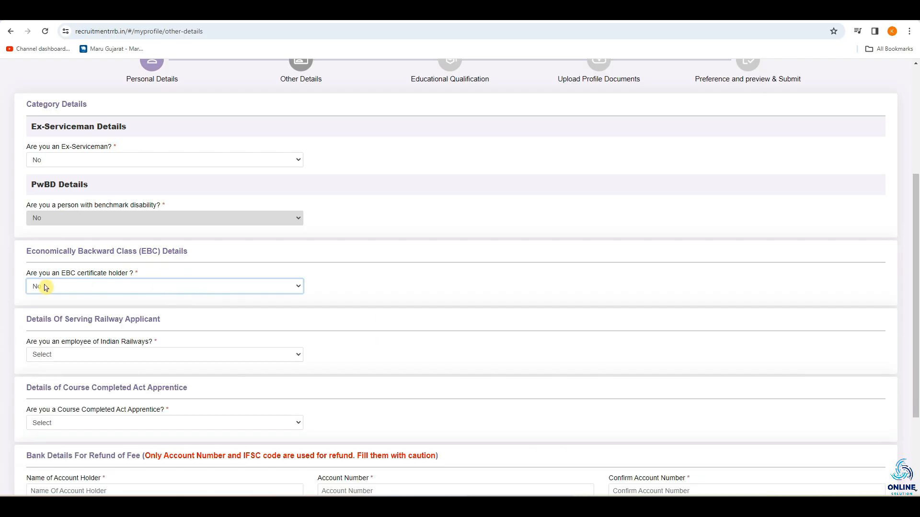
Try answering Yes to being an employee of Indian Railways and Yes to still working
scroll(45, 288, down, 3)
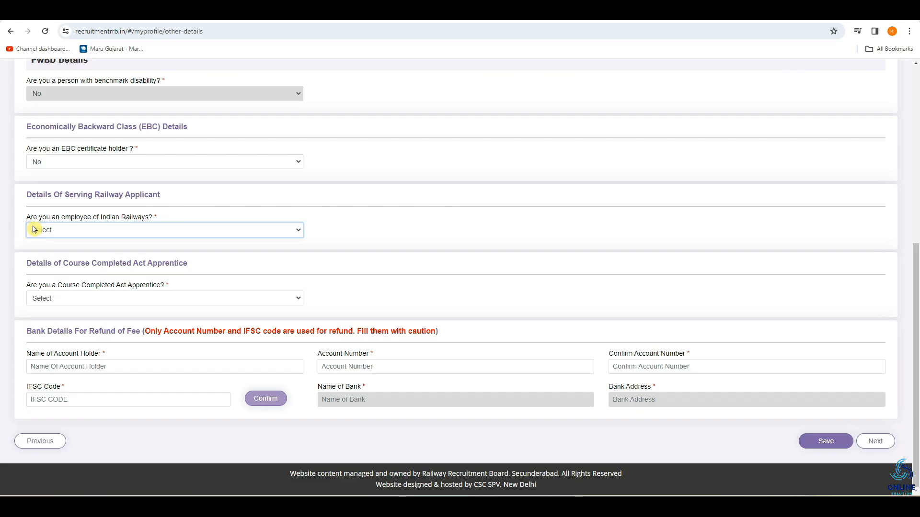
click(84, 236)
click(45, 248)
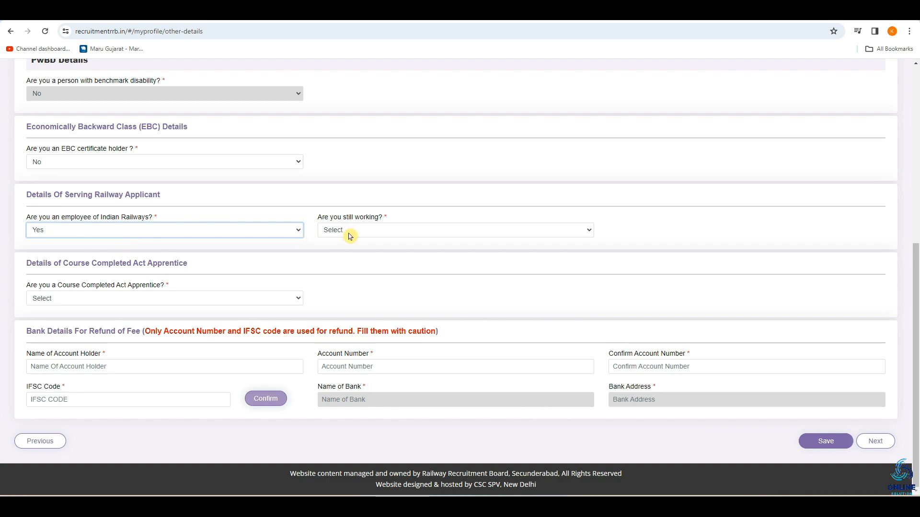
click(333, 230)
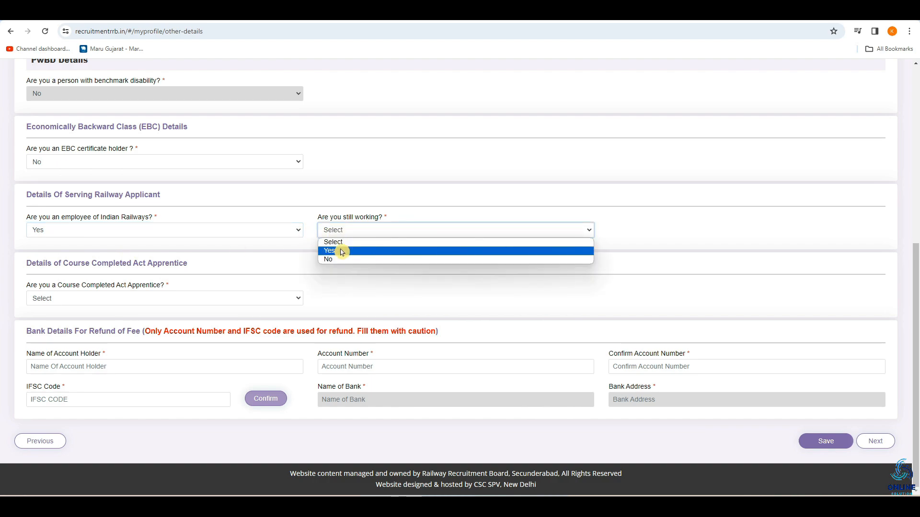
click(341, 251)
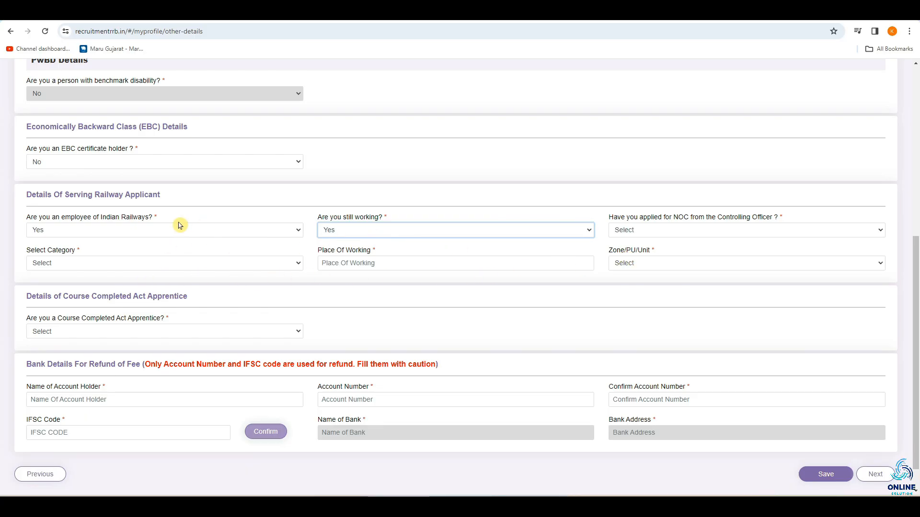
Answer No to being an employee of Indian Railways and set the current department/organization to Not Applicable
click(151, 232)
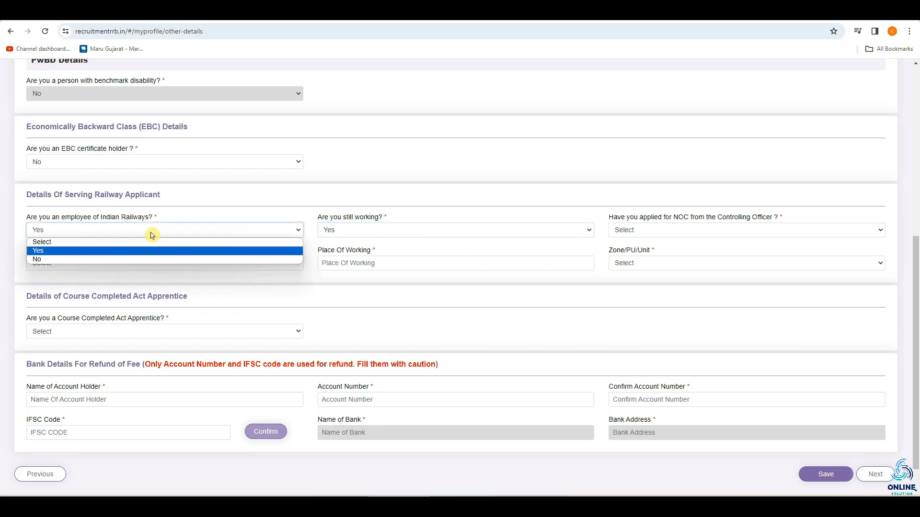
click(84, 259)
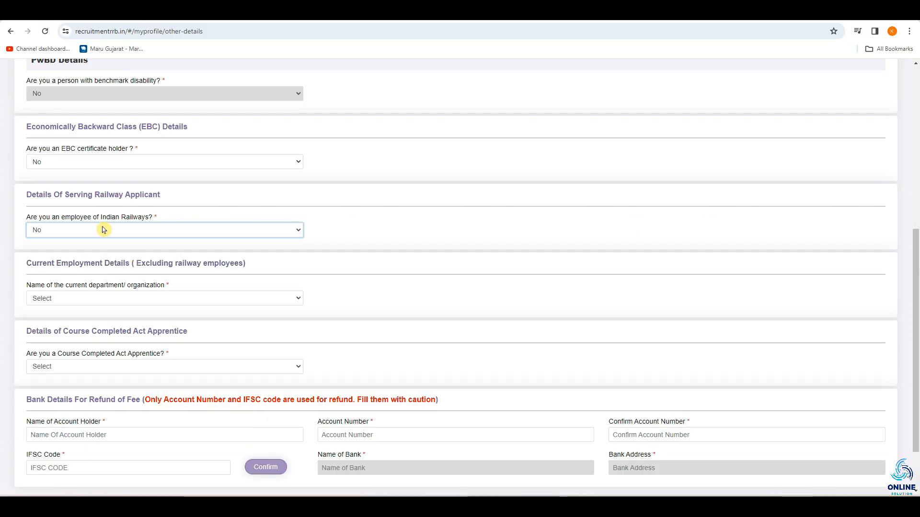
click(15, 283)
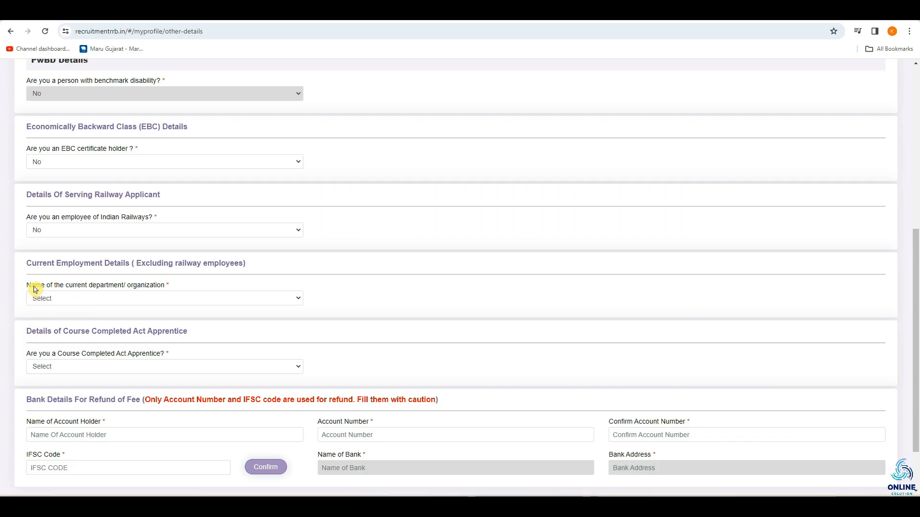
click(40, 306)
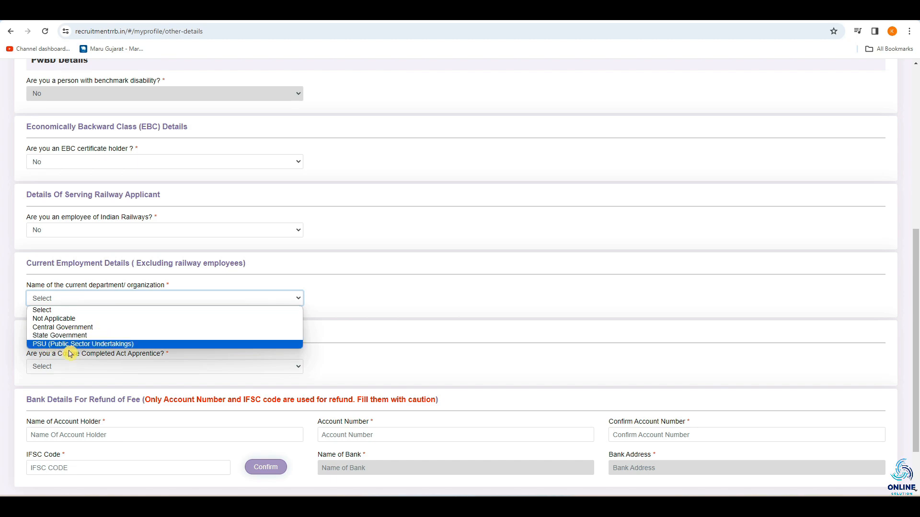
click(96, 335)
click(402, 319)
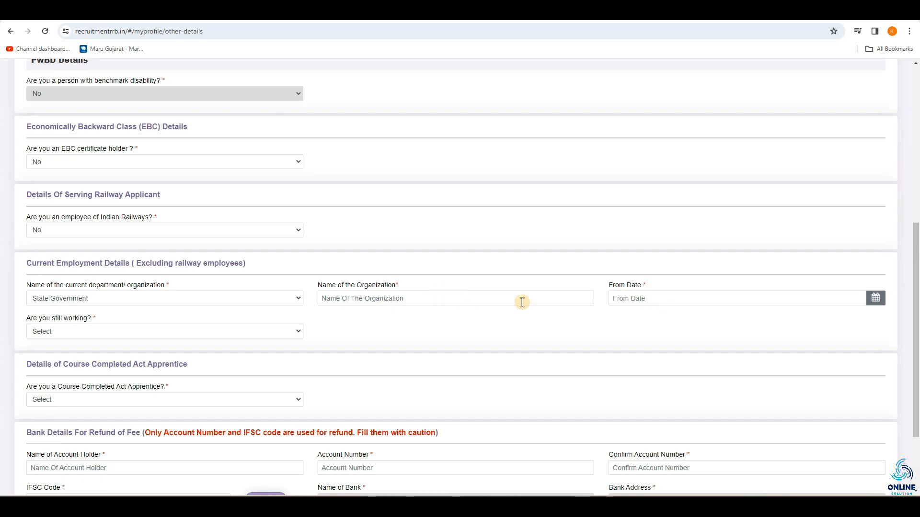
click(148, 297)
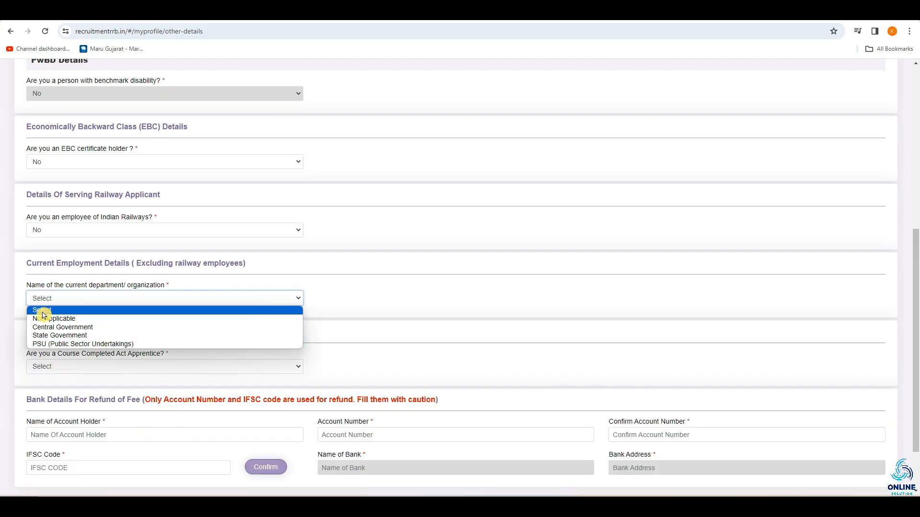
click(87, 319)
Try answering Yes to being a Course Completed Act Apprentice with Fitter as the name of the trade
scroll(29, 298, down, 2)
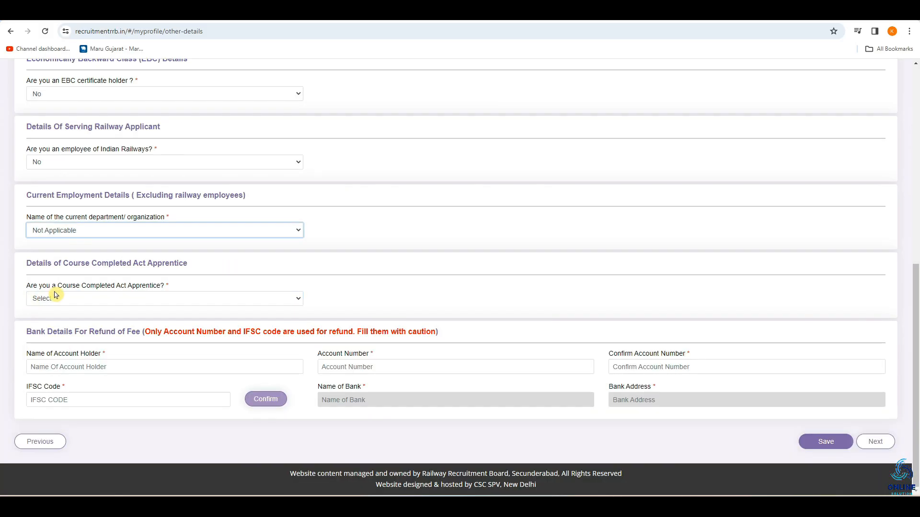
click(89, 301)
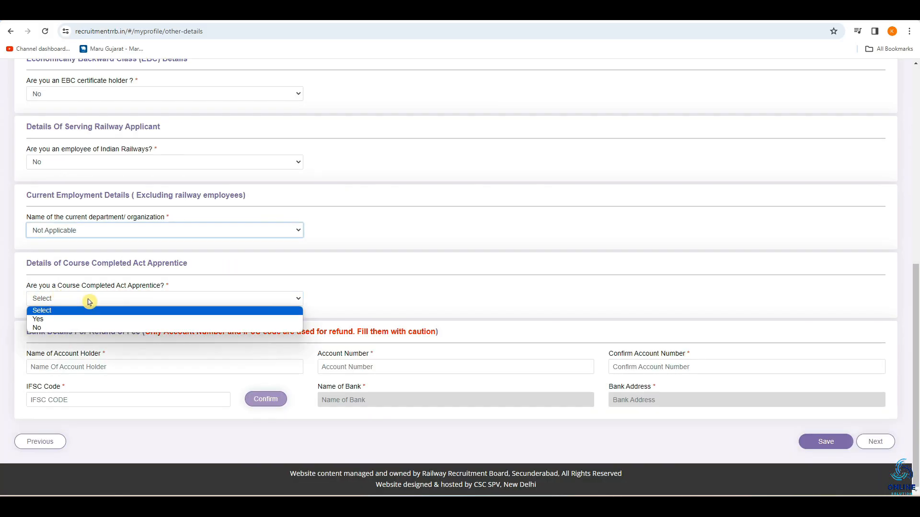
click(37, 319)
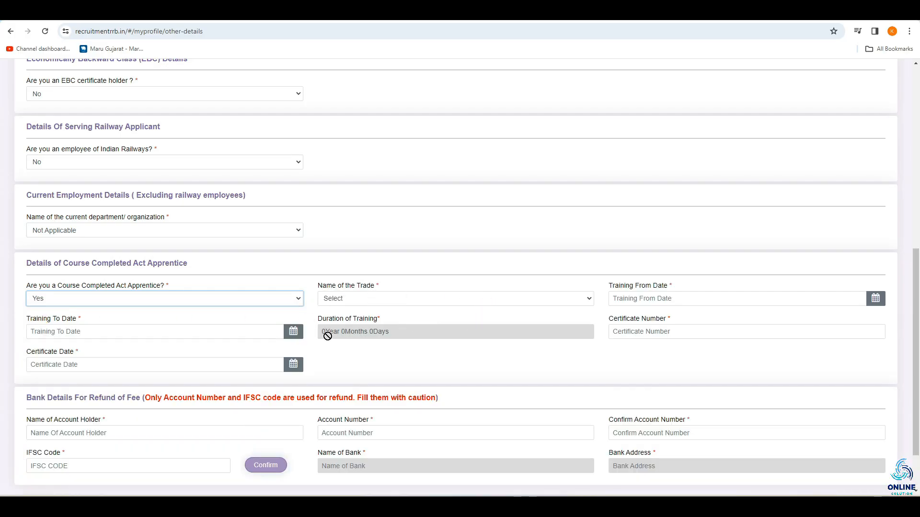
click(348, 304)
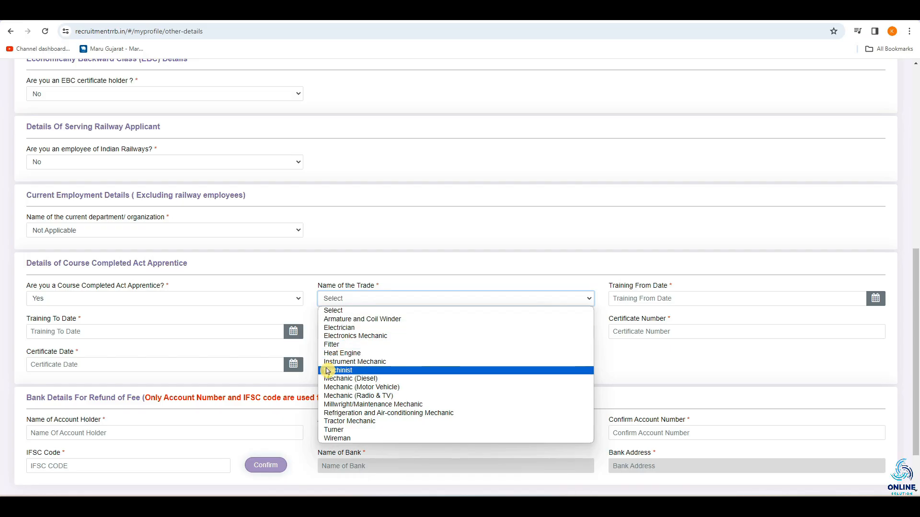
click(379, 345)
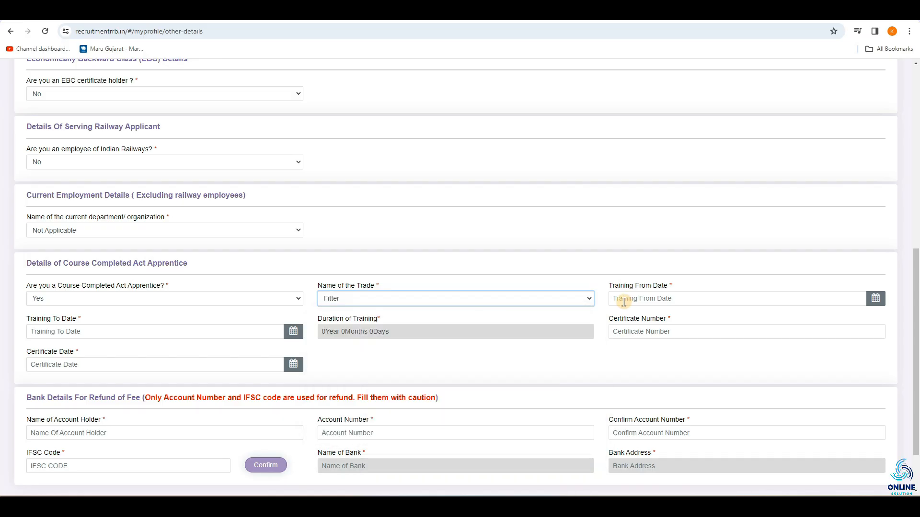
Look through the apprentice's training from and to dates, certificate number and certificate date fields without filling them in
click(616, 302)
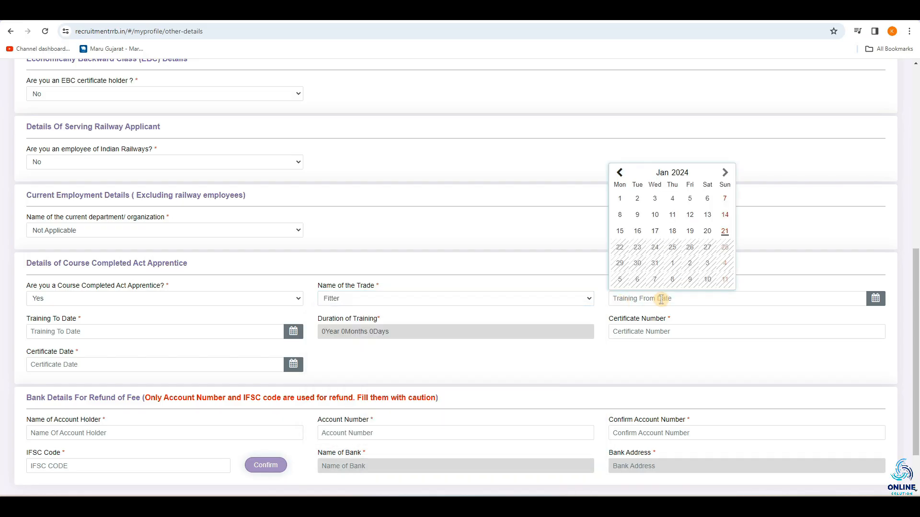
click(45, 332)
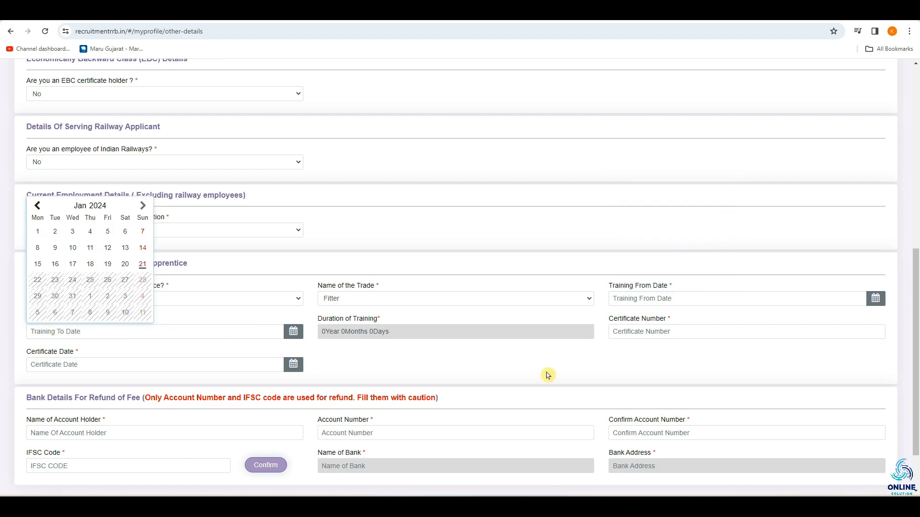
click(562, 359)
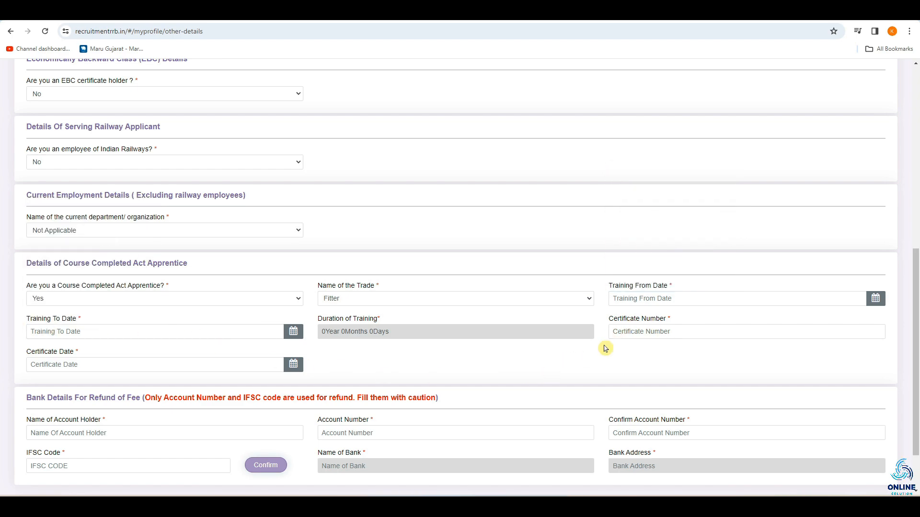
click(619, 333)
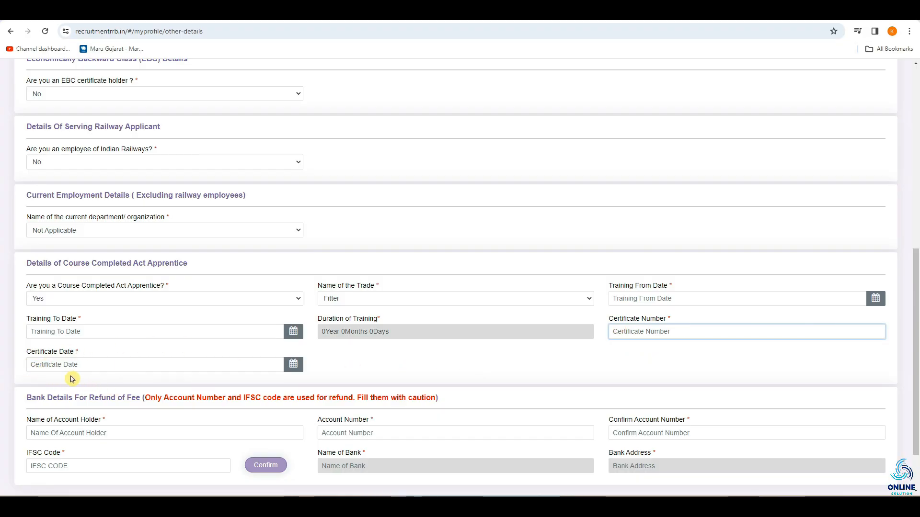
click(40, 364)
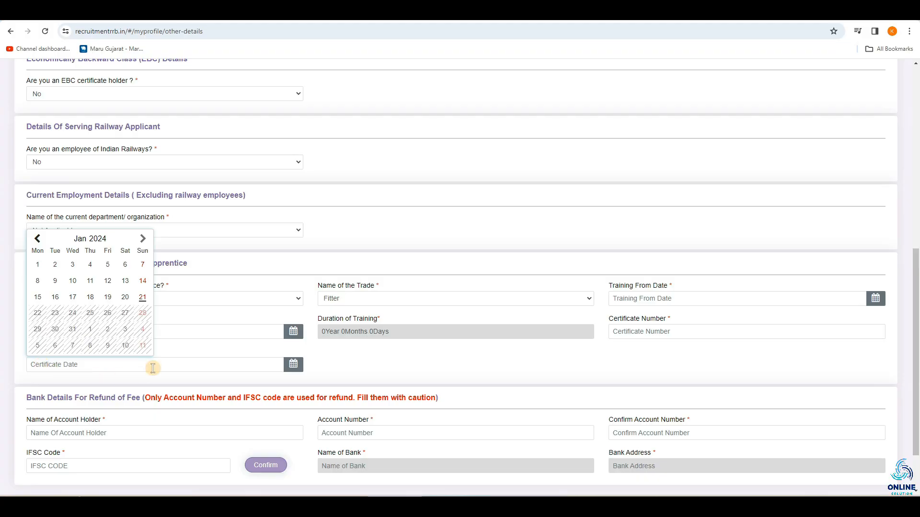
click(194, 356)
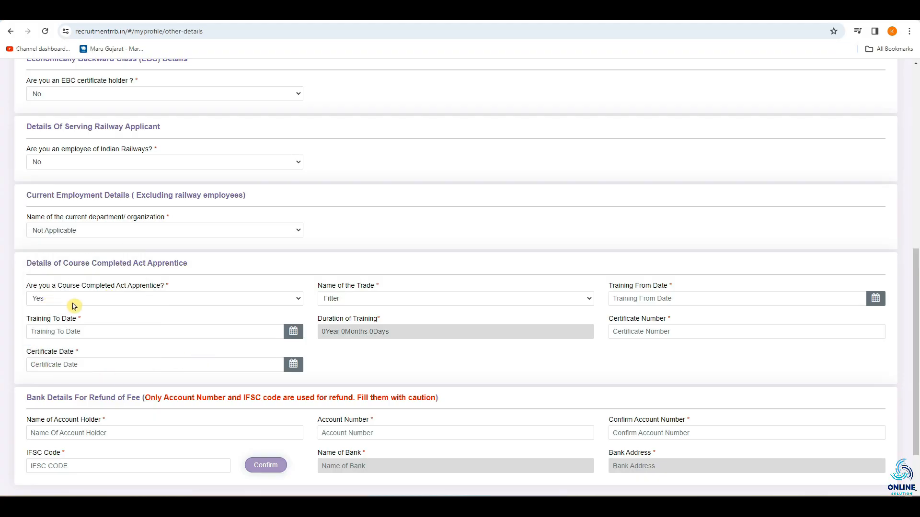
Answer No to being a Course Completed Act Apprentice
click(73, 302)
click(47, 329)
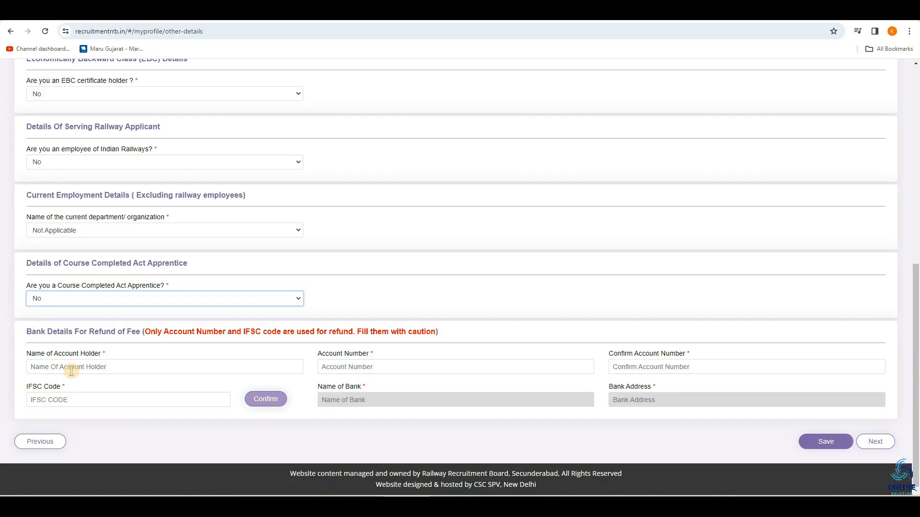
Look through the account holder, account number and IFSC code fields for the fee refund and continue to the educational qualification page
click(35, 369)
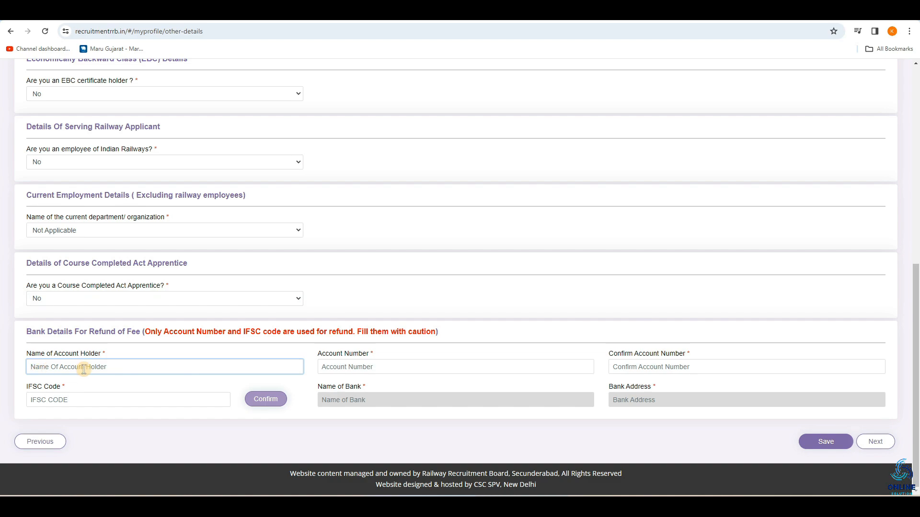
click(347, 369)
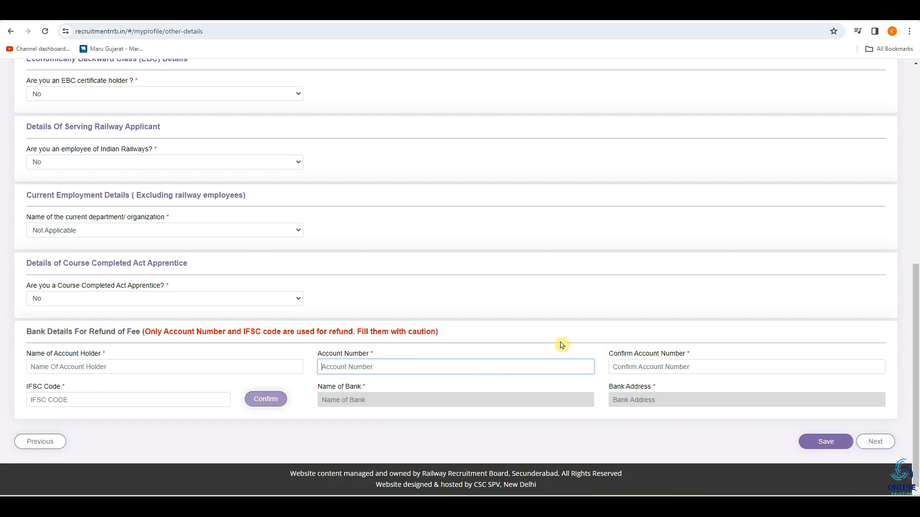
click(644, 364)
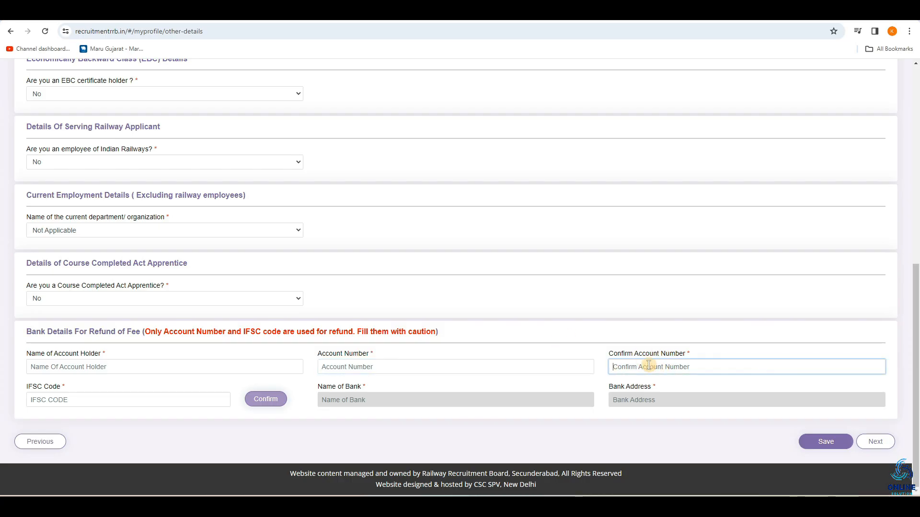
click(38, 400)
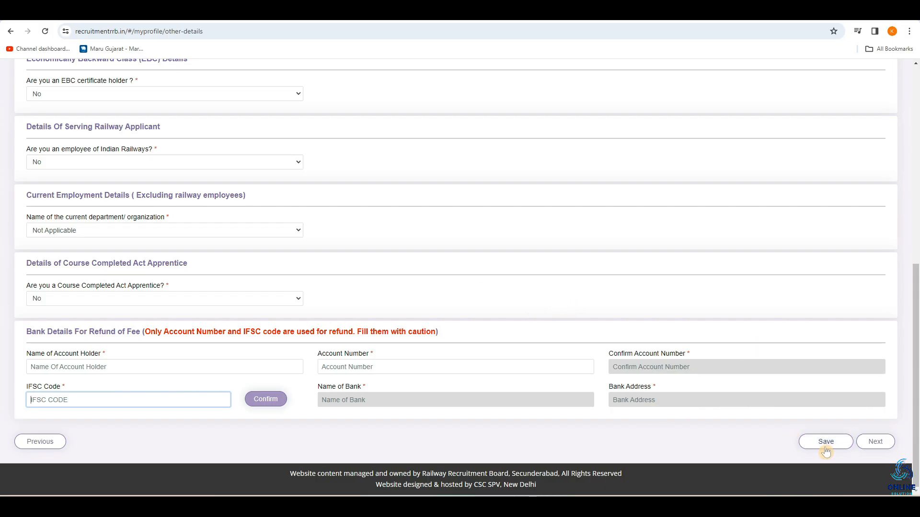
click(876, 442)
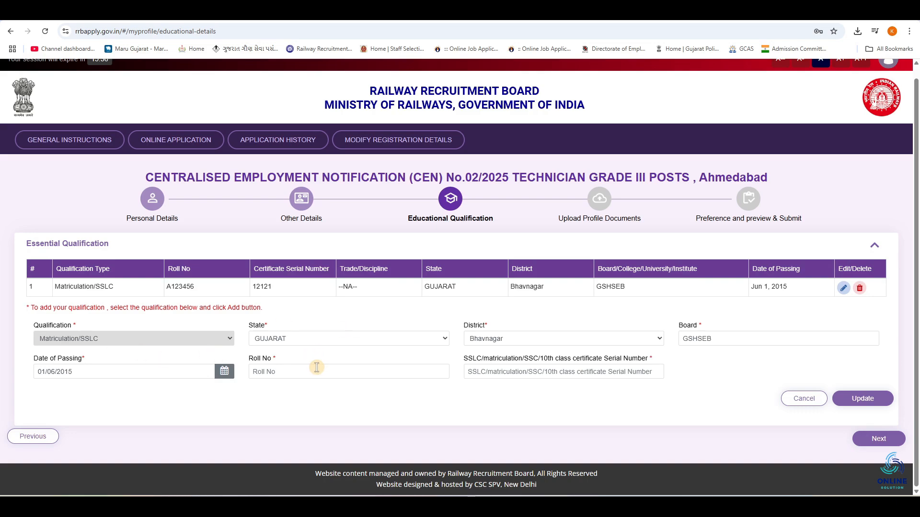
Select GUJARAT as the state and Bhavnagar as the district for the Matriculation/SSLC qualification and check its board entry
click(324, 341)
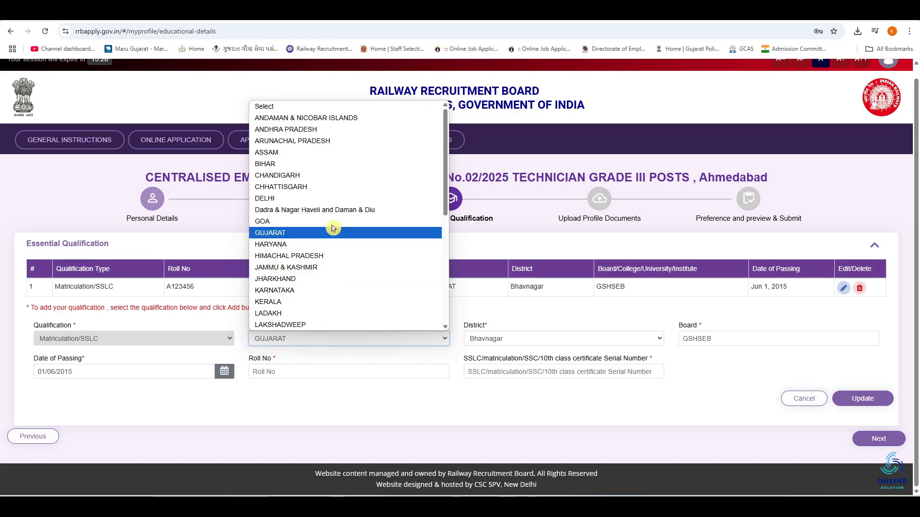
click(353, 233)
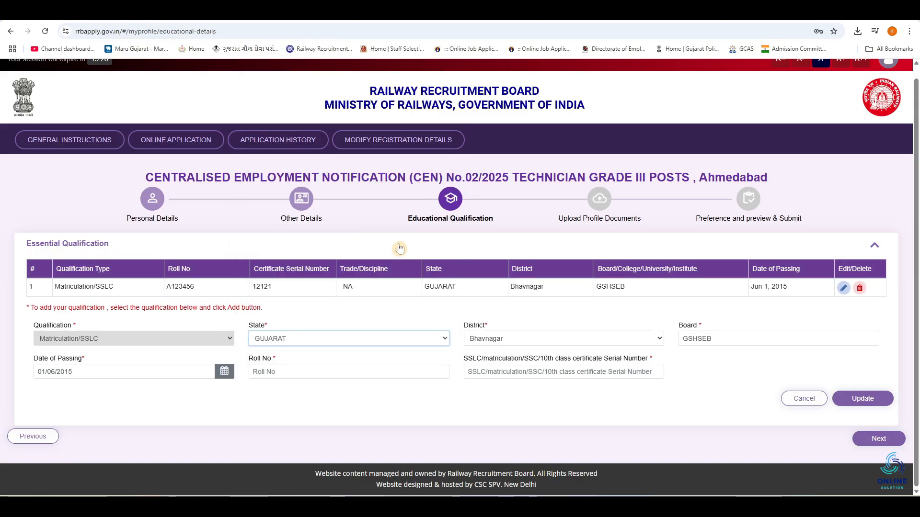
click(492, 344)
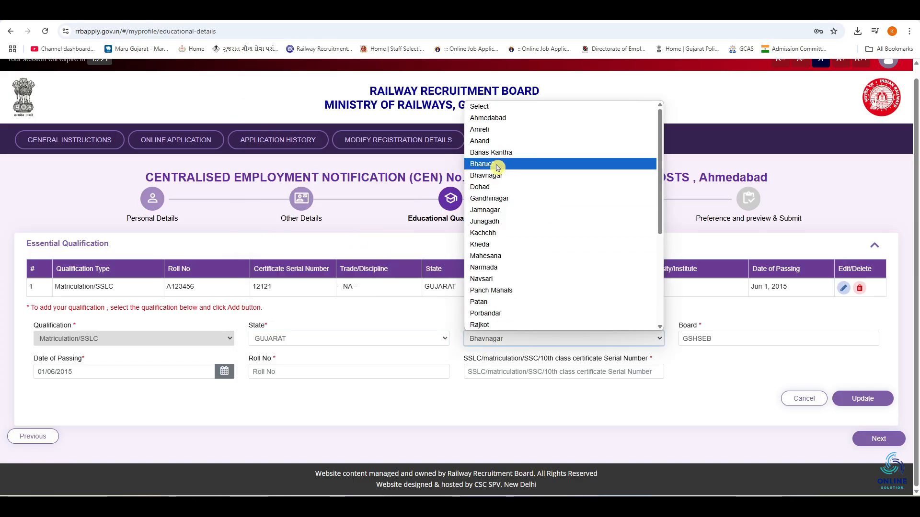
click(518, 180)
click(730, 341)
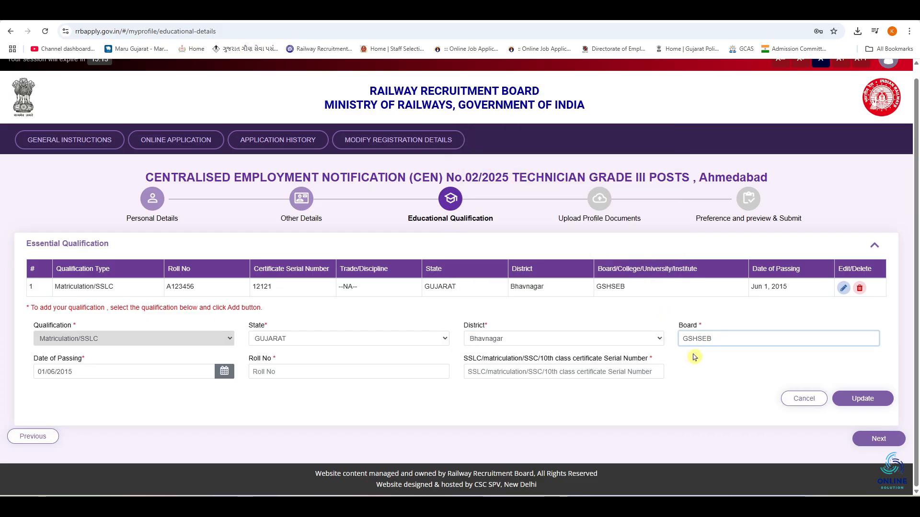
key(Left)
key(Left)
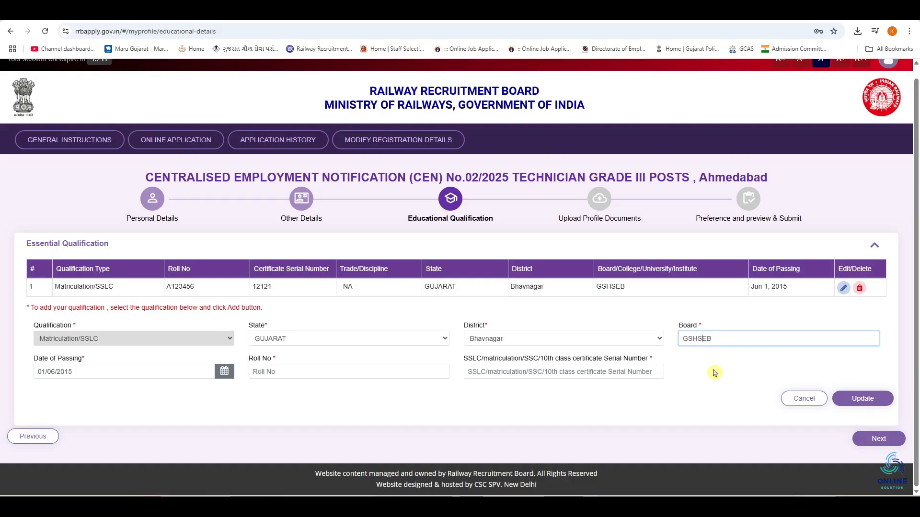
double_click(711, 341)
Set the Matriculation/SSLC date of passing to 01/07/2020
click(99, 373)
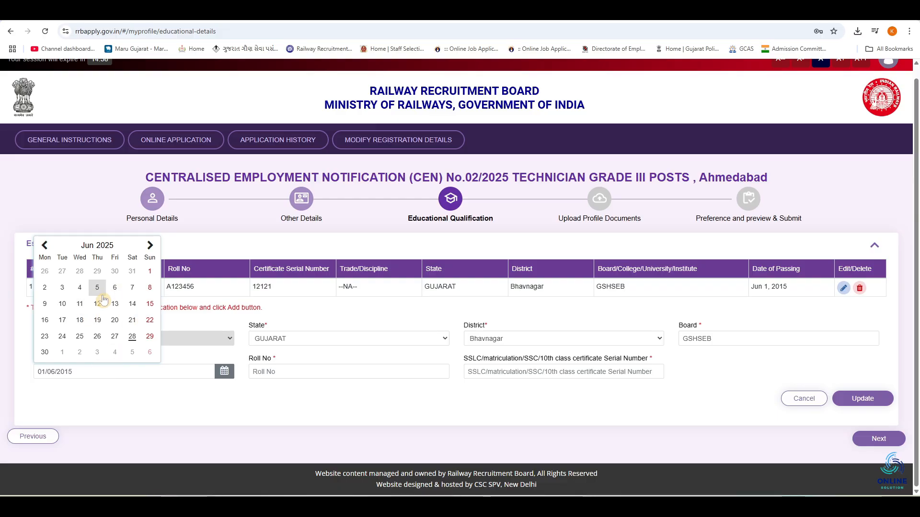
click(105, 245)
click(94, 287)
click(150, 246)
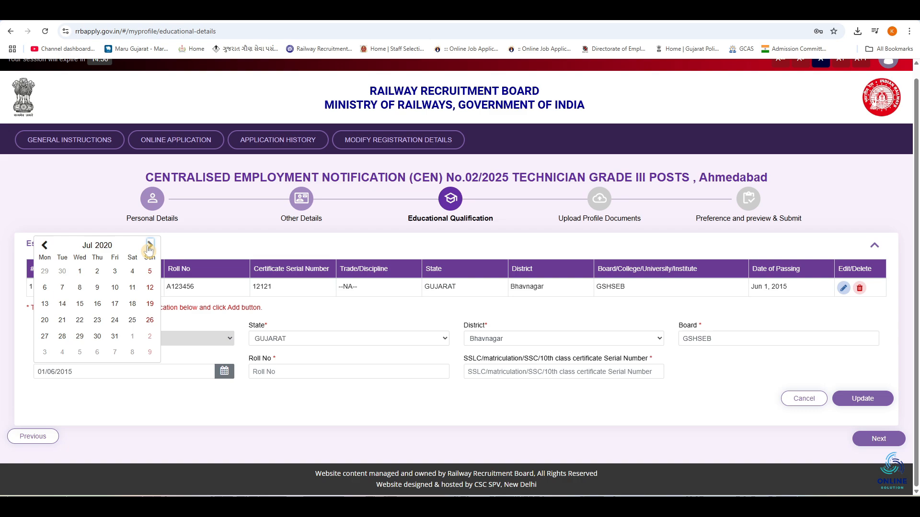
click(83, 278)
Look through the Matriculation/SSLC roll number and certificate serial number fields without filling them in
click(286, 372)
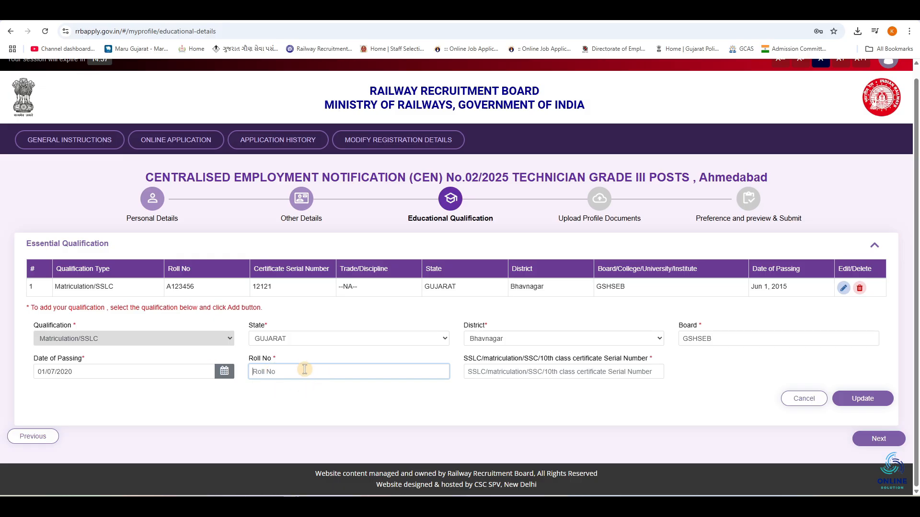
click(562, 366)
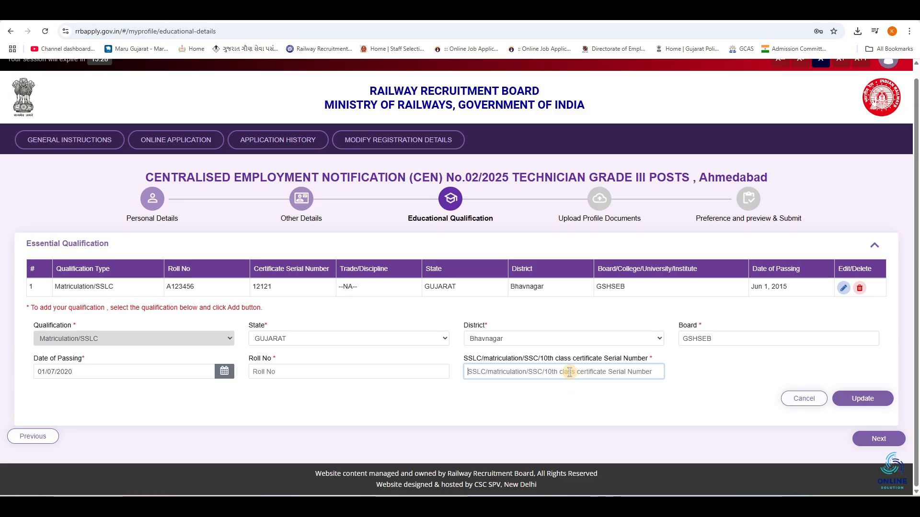
click(482, 396)
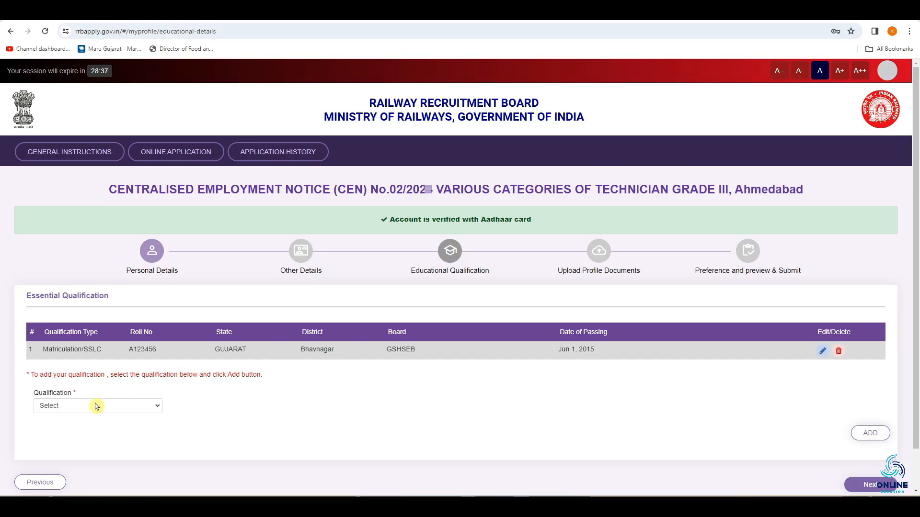
Choose ITI as the qualification to add and set its trade to Fitter
click(97, 407)
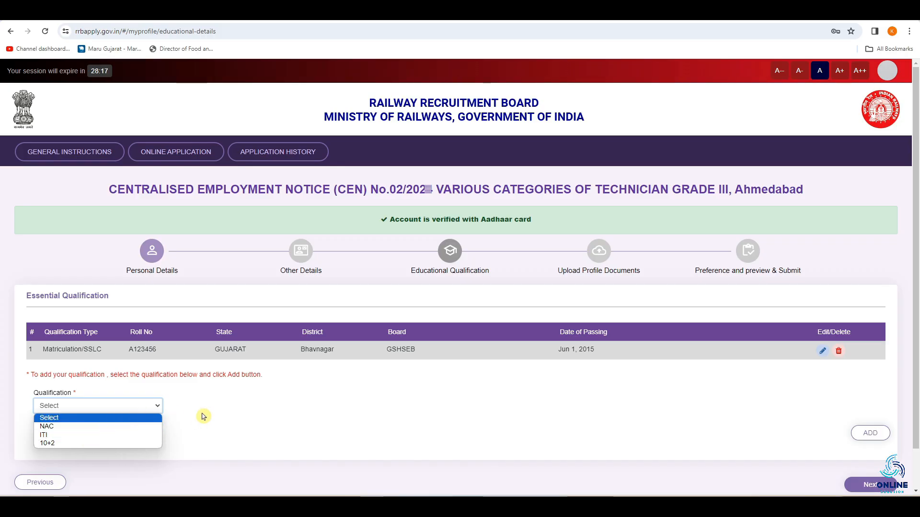
click(79, 438)
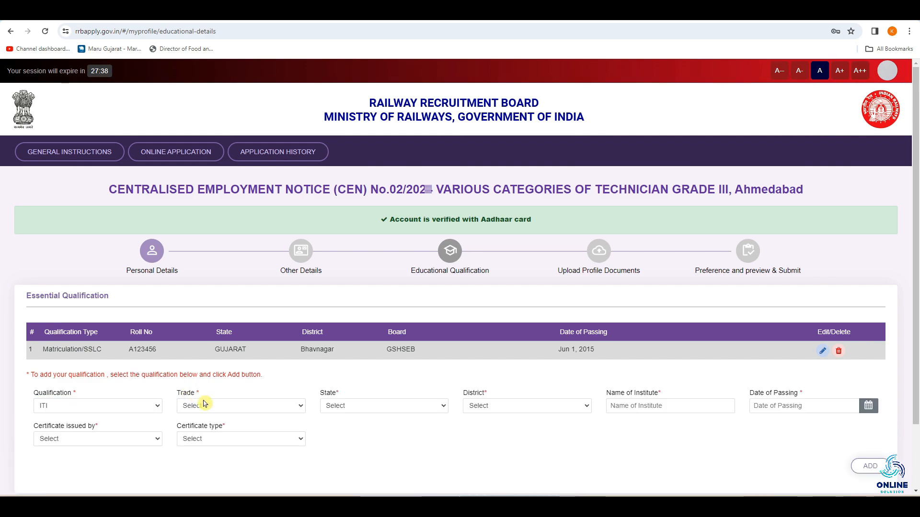
click(205, 406)
scroll(283, 297, down, 3)
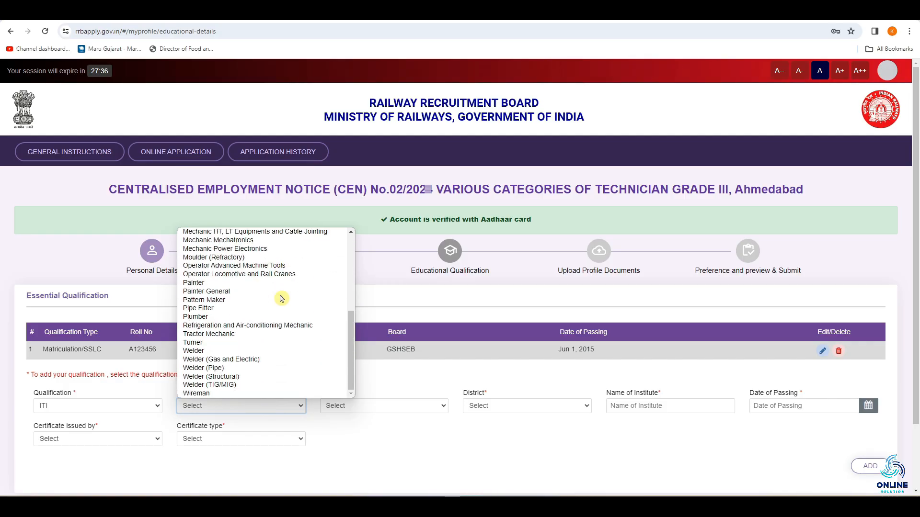
scroll(243, 332, up, 5)
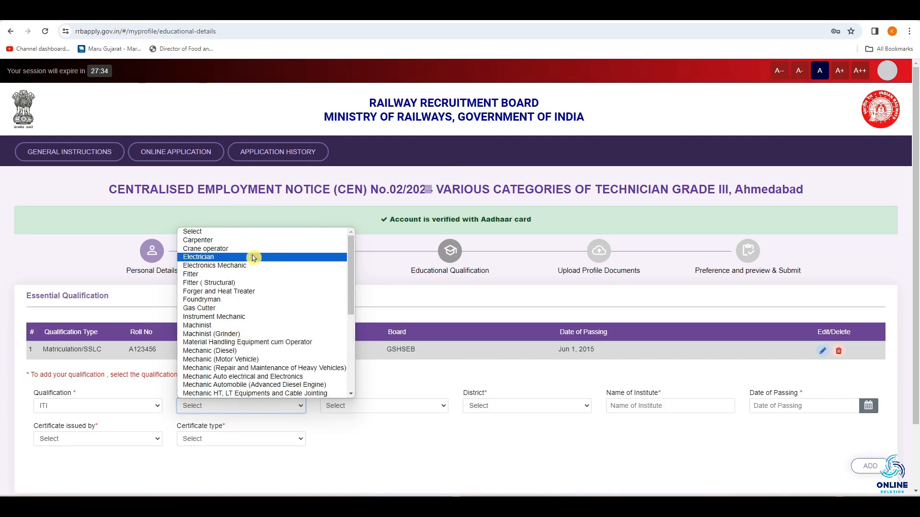
click(286, 274)
Set the ITI qualification's state to GUJARAT and its district to Bhavnagar
click(390, 405)
scroll(403, 287, down, 1)
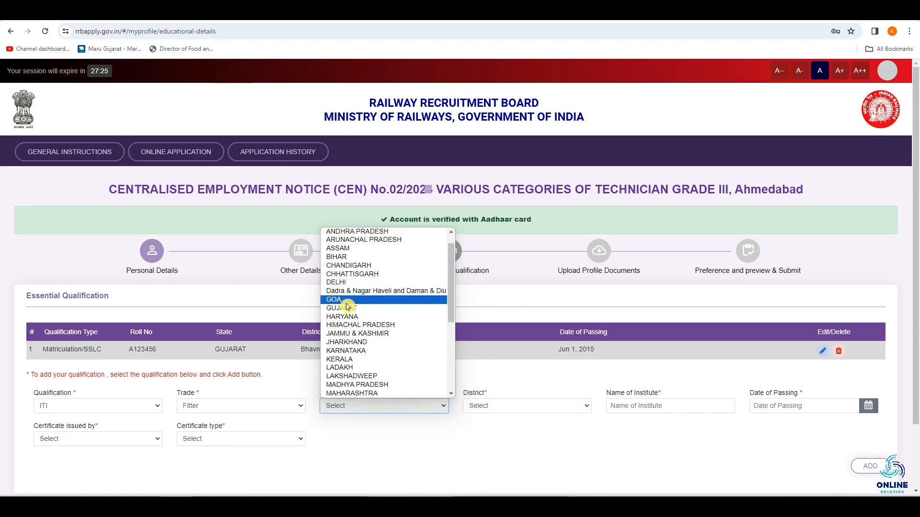
click(391, 309)
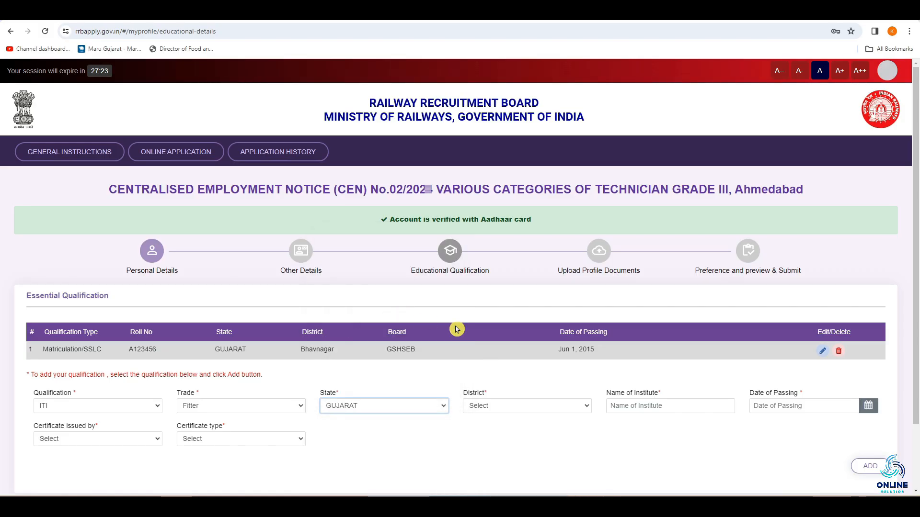
click(527, 405)
scroll(542, 287, down, 1)
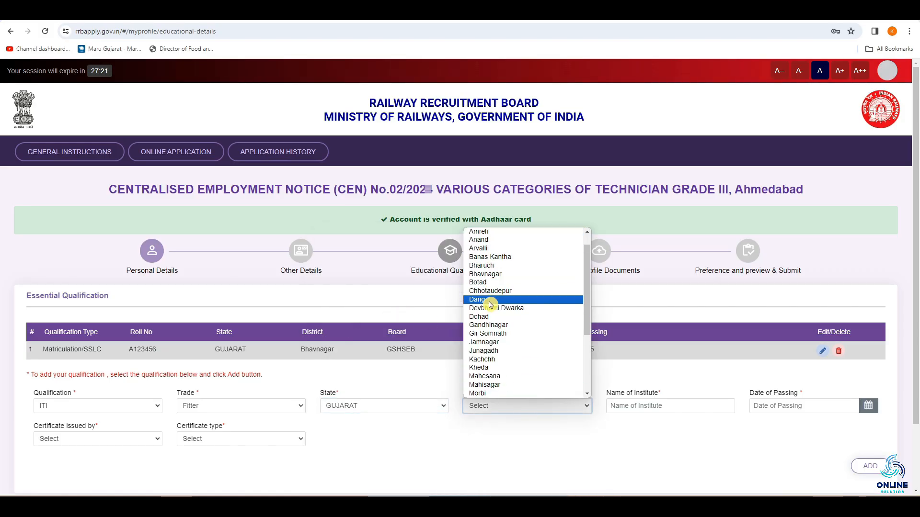
click(484, 274)
Enter ITI-BHAVNAGAR as the name of the institute and look at the date of passing calendar without choosing a date
click(614, 407)
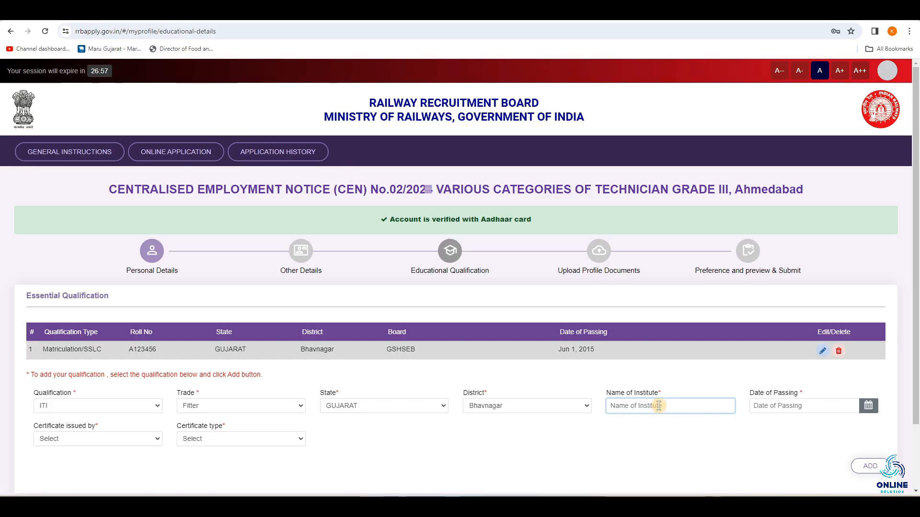
text(ITI-BHAVNAGAR)
click(777, 408)
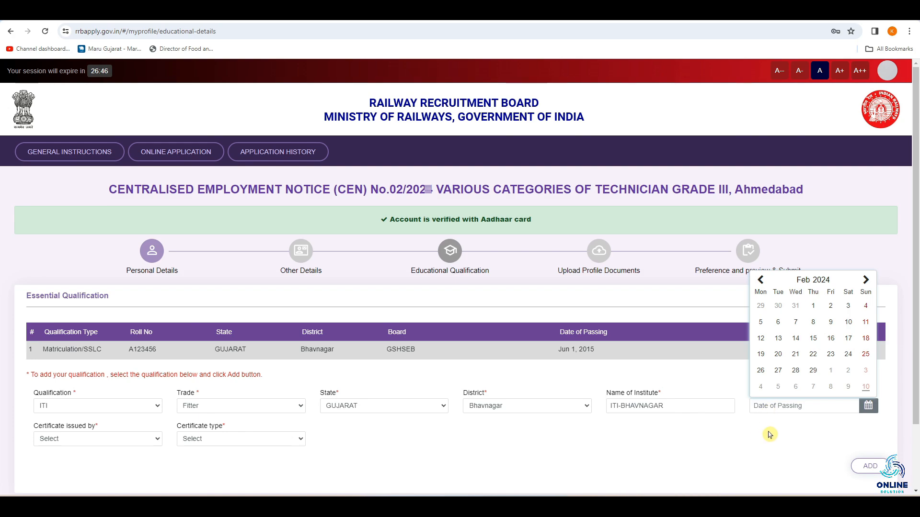
click(770, 423)
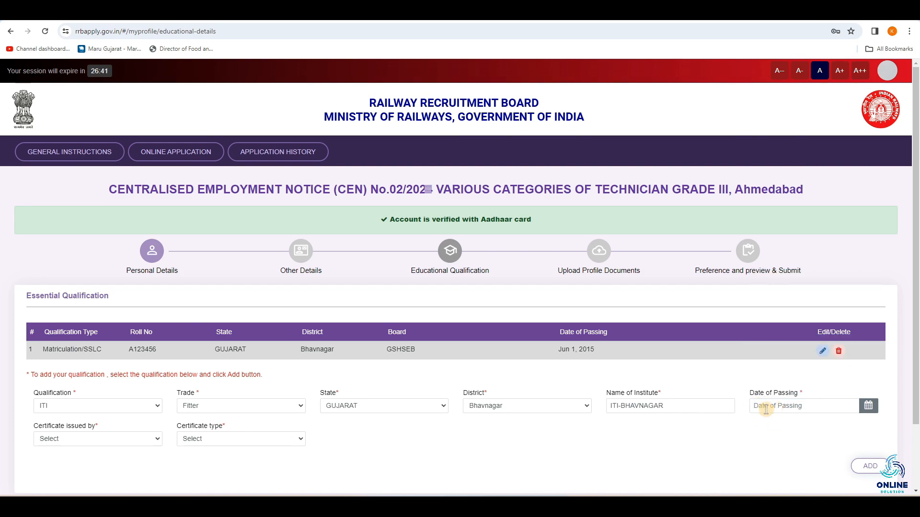
Examine the available options for the ITI certificate's issuing body and certificate type without choosing any
click(115, 444)
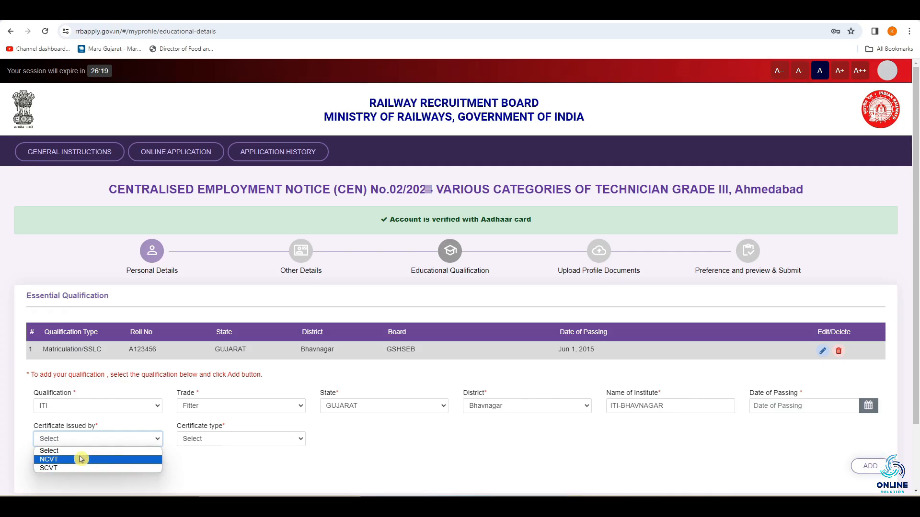
click(191, 440)
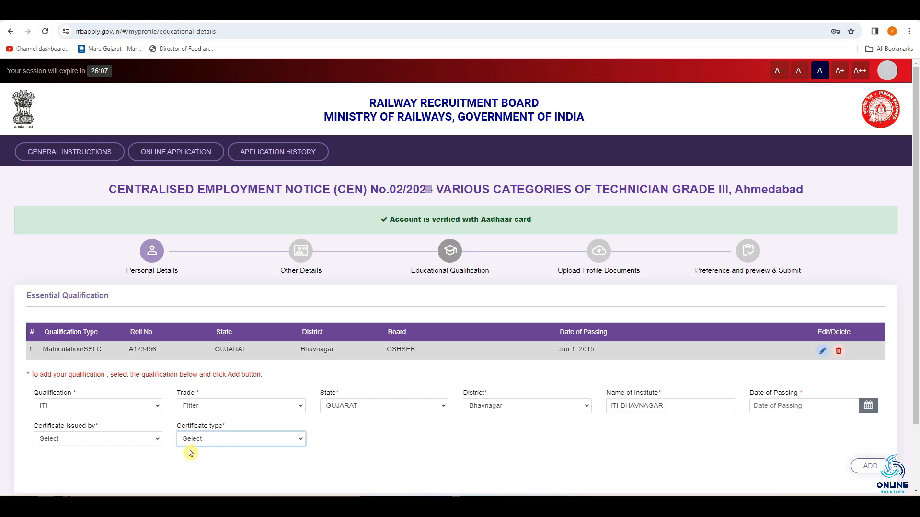
click(209, 439)
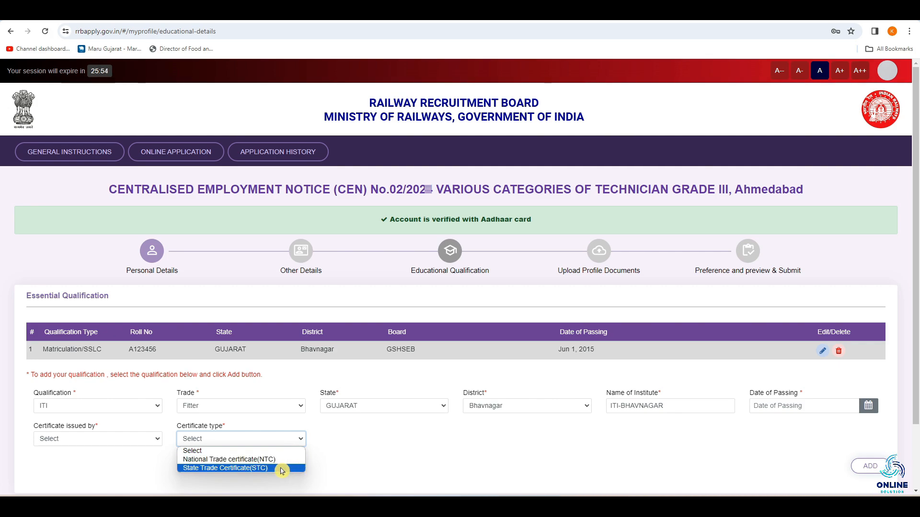
click(333, 470)
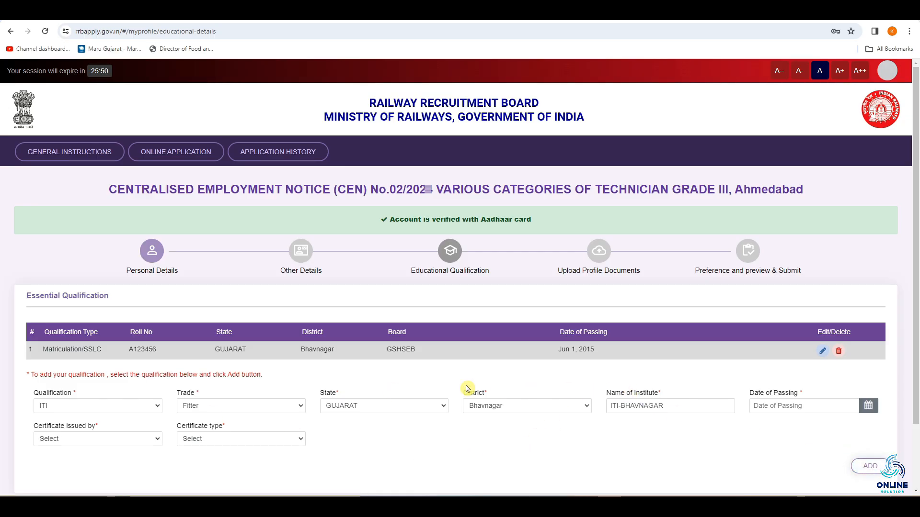
Change the qualification to add from ITI to NAC
scroll(356, 395, down, 1)
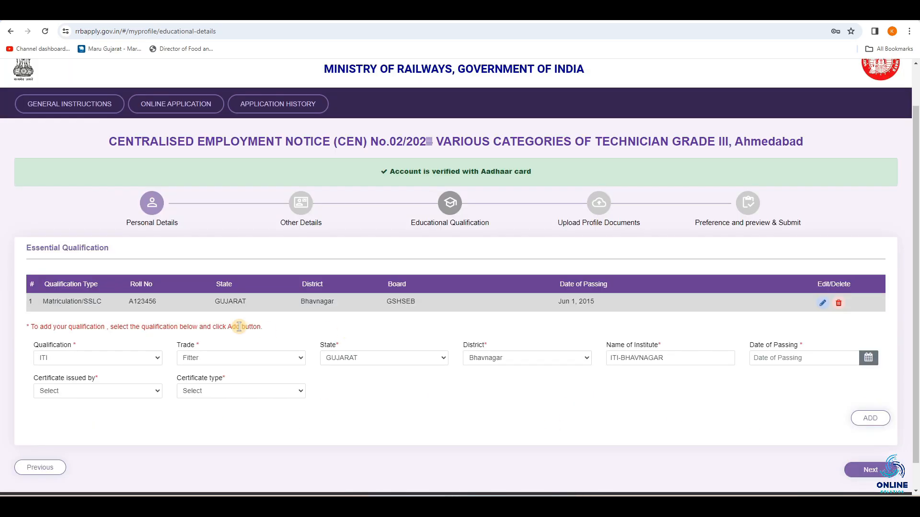
click(115, 359)
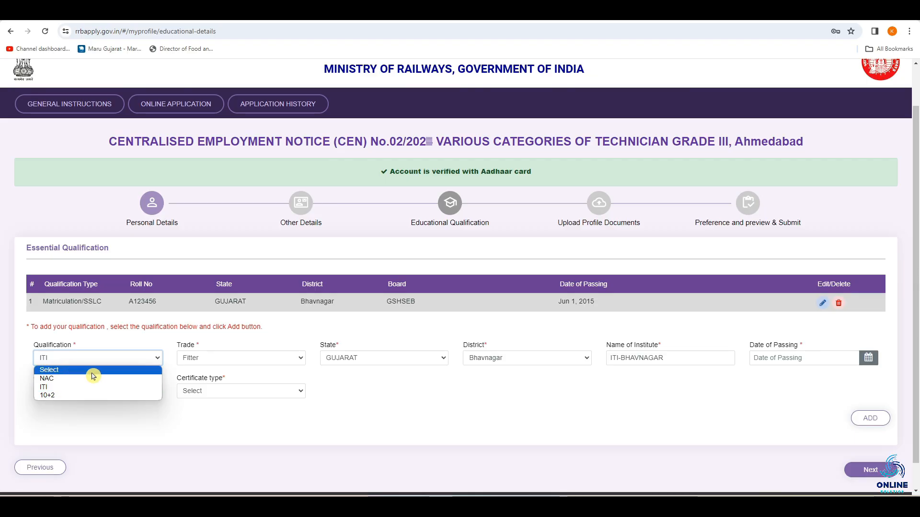
click(104, 379)
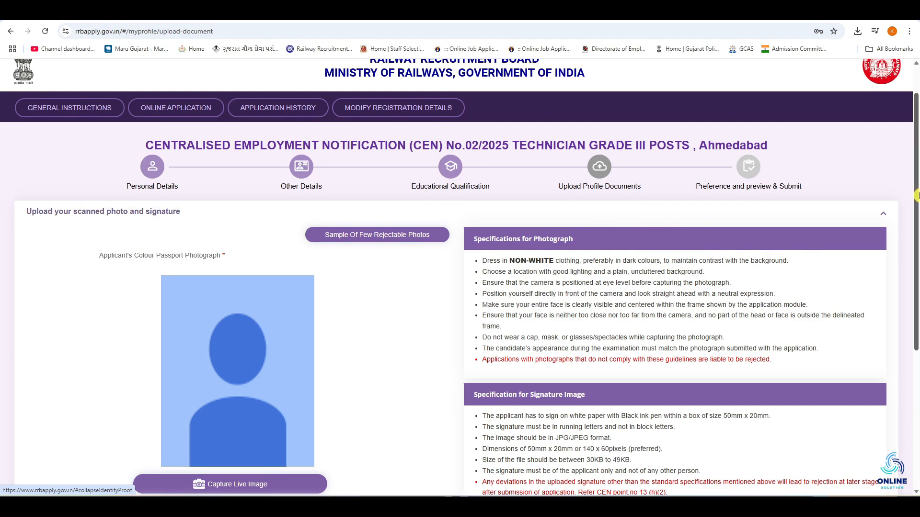
Review the photograph and signature specifications and open the live photo capture for the applicant's passport photograph
scroll(330, 215, down, 3)
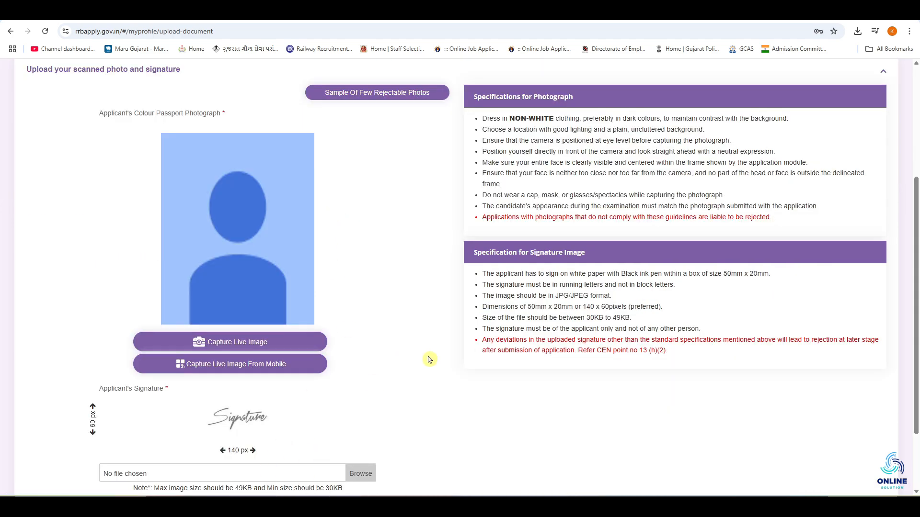
scroll(917, 300, up, 1)
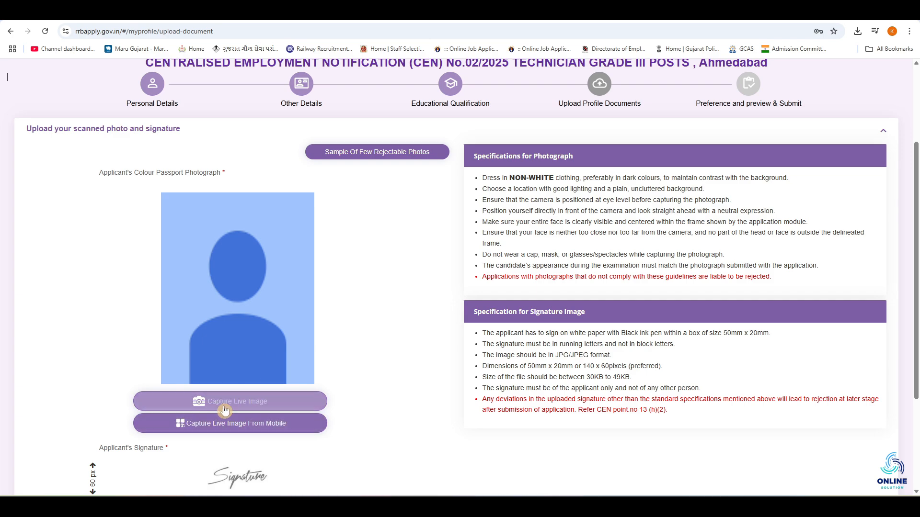
click(258, 405)
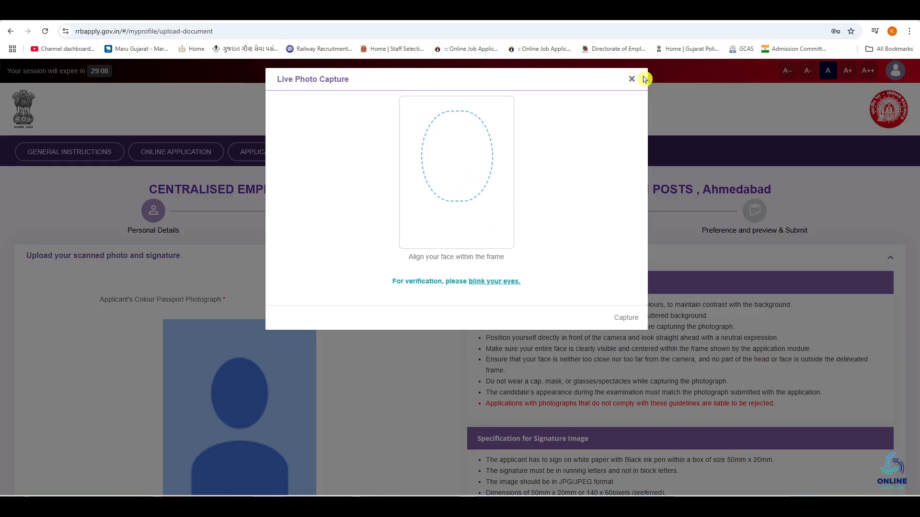
Close the live photo capture and try the option to capture the passport photograph from a mobile
click(631, 80)
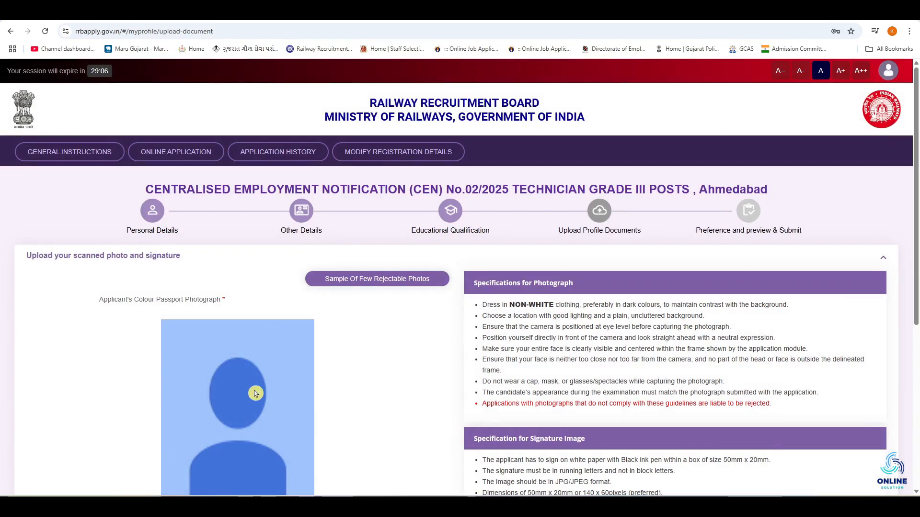
scroll(253, 390, down, 4)
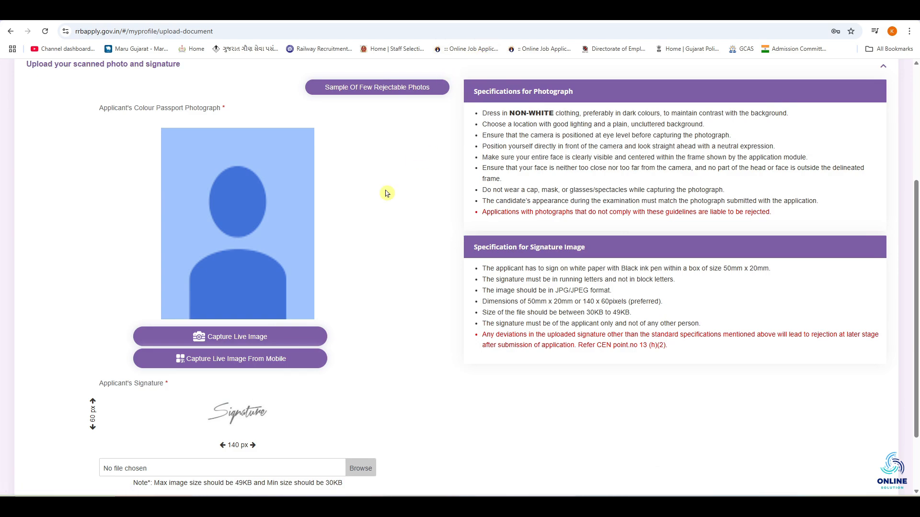
click(241, 366)
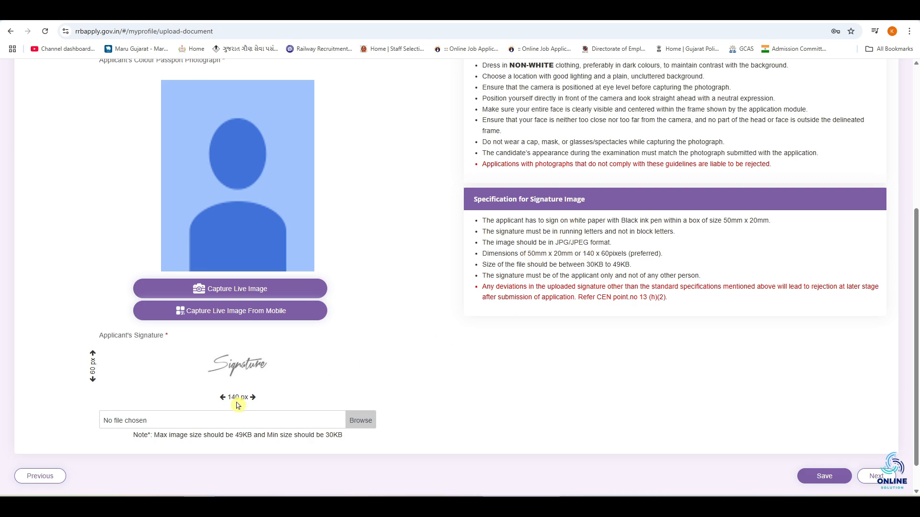
Upload the file 1 - Copy - Copy.jpeg as the applicant's signature and accept the 140 x 60 px crop
click(361, 421)
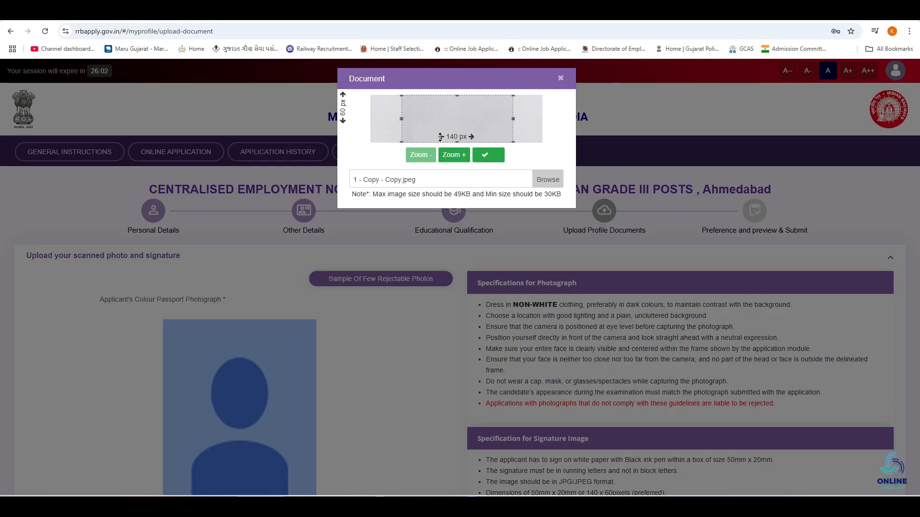
click(464, 134)
click(487, 158)
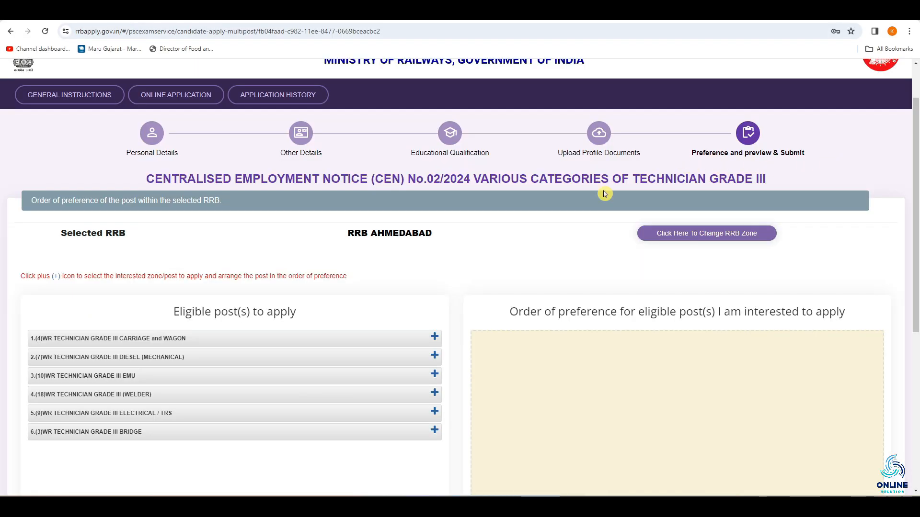
Add all eligible posts to the preference order: Welder, Carriage and Wagon, Diesel (Mechanical), EMU, Electrical / TRS, Bridge
scroll(519, 225, down, 3)
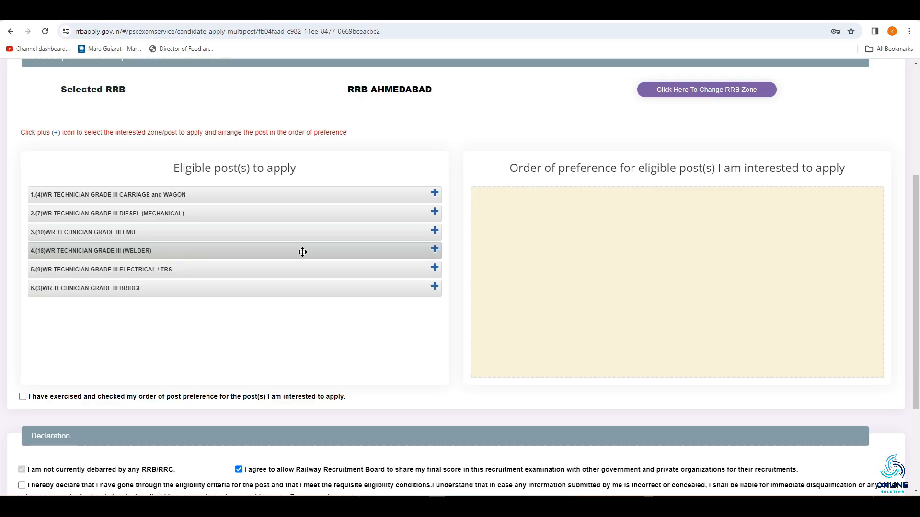
click(435, 251)
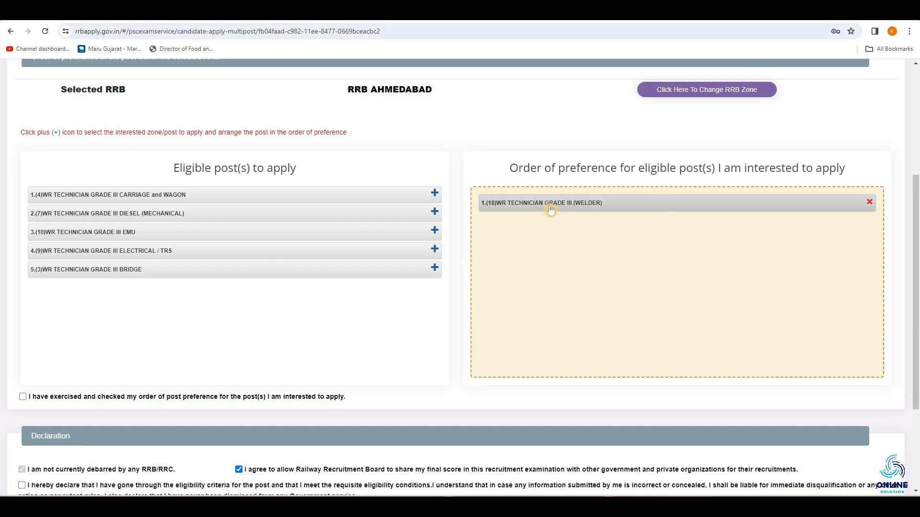
click(435, 194)
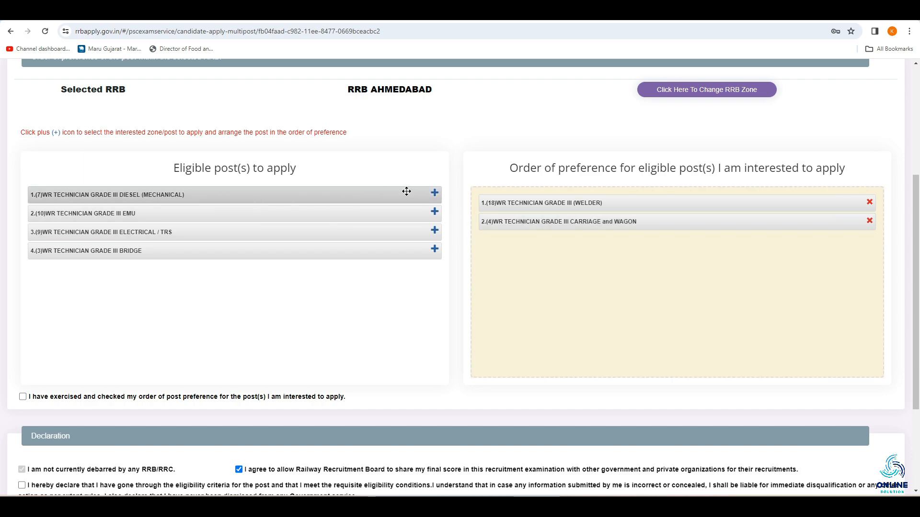
click(435, 193)
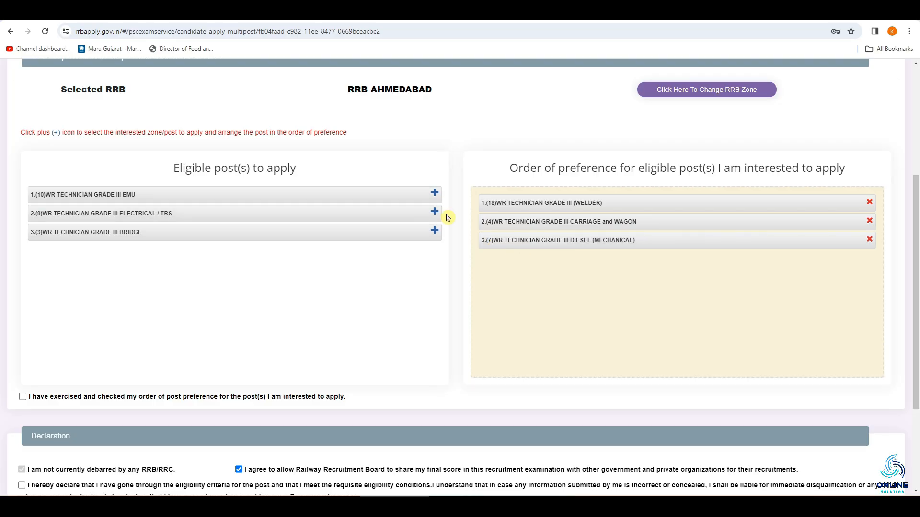
click(435, 195)
click(436, 195)
click(434, 197)
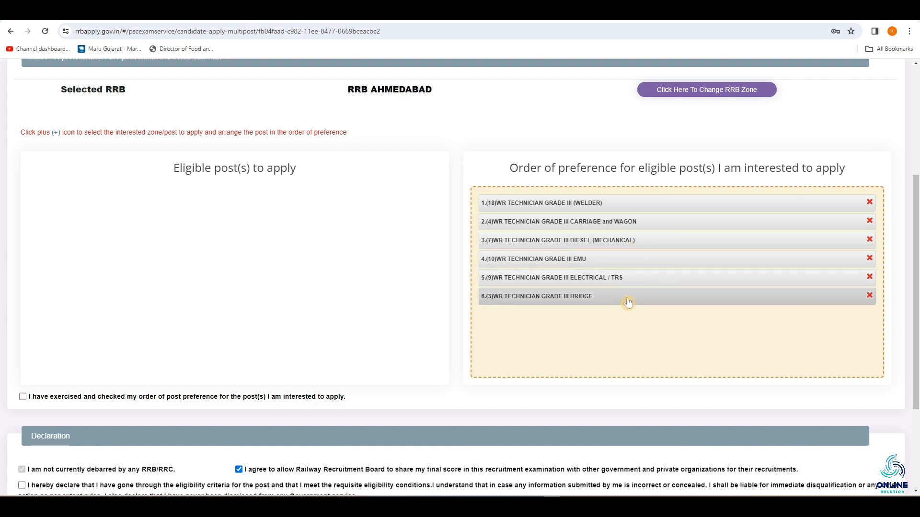
Confirm the order of post preference, accept the eligibility declaration and enter AAAAA as the place
scroll(618, 317, down, 3)
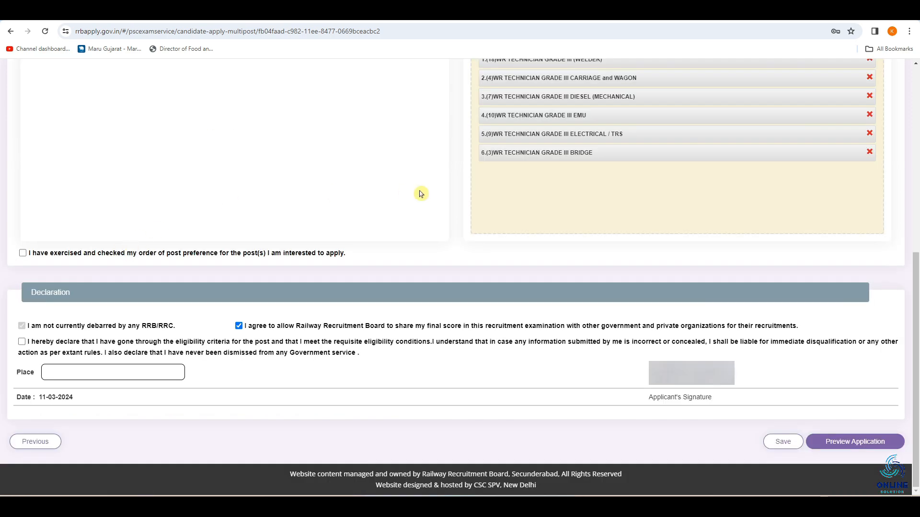
click(23, 254)
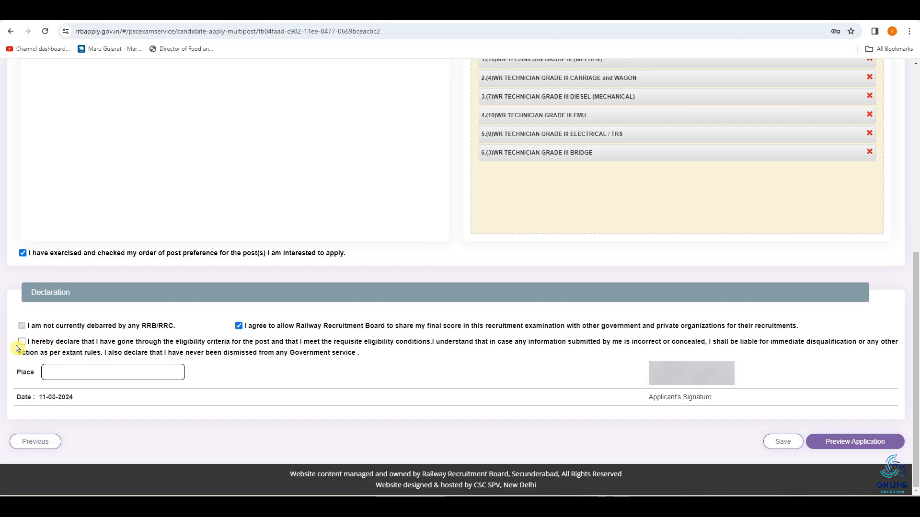
click(23, 343)
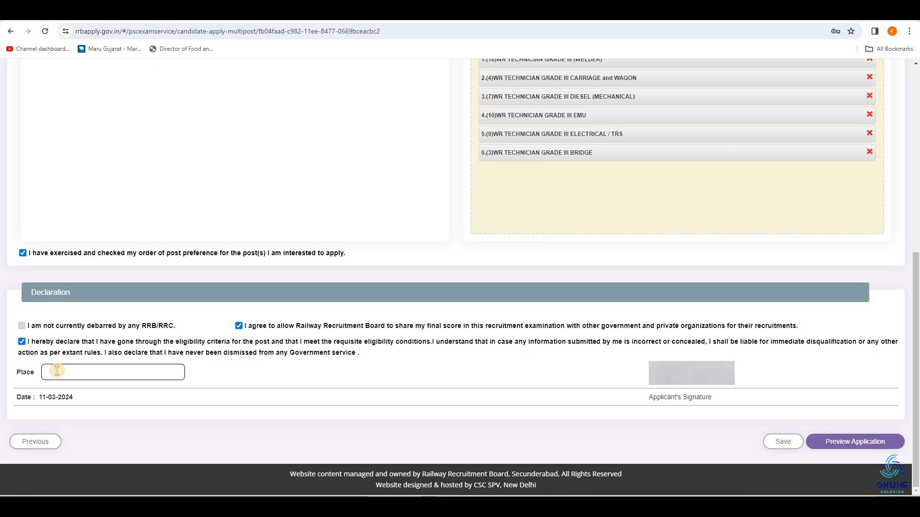
click(46, 372)
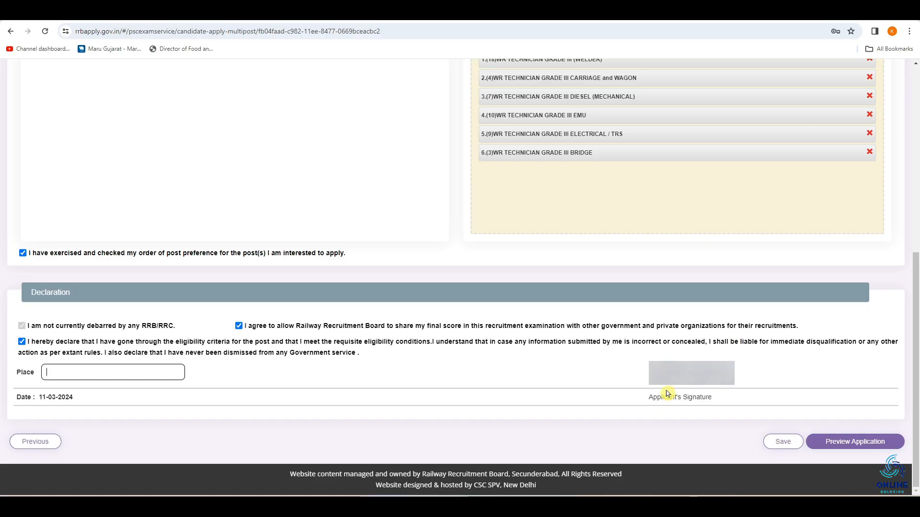
Preview the application, review its details through to the declaration and confirm that they have been re-checked and found correct
click(855, 442)
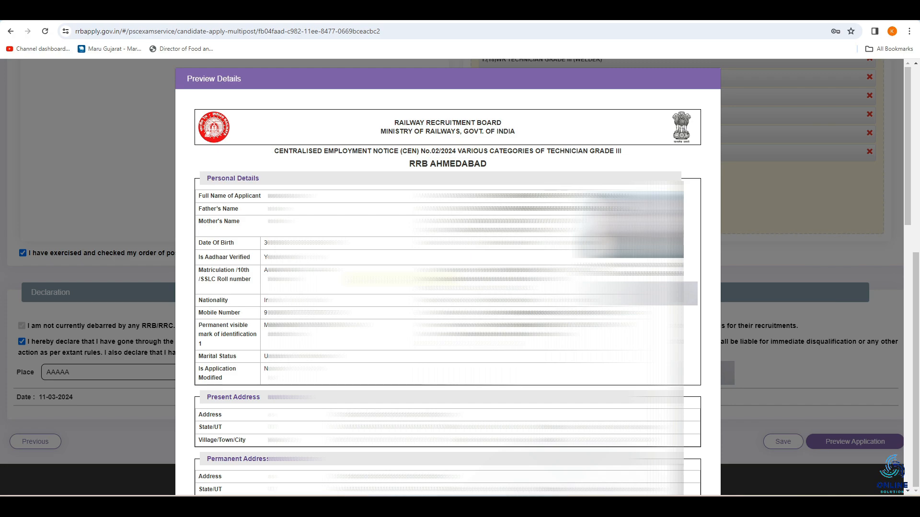
scroll(448, 278, down, 15)
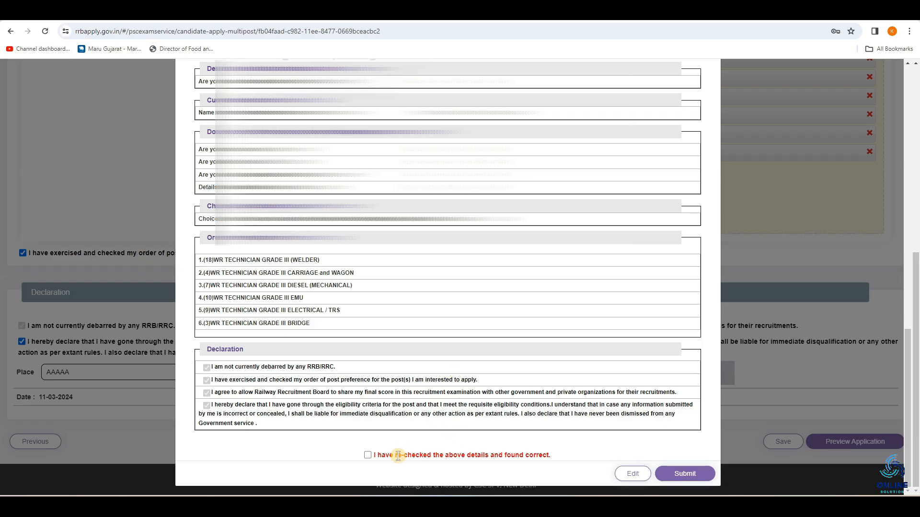
click(370, 457)
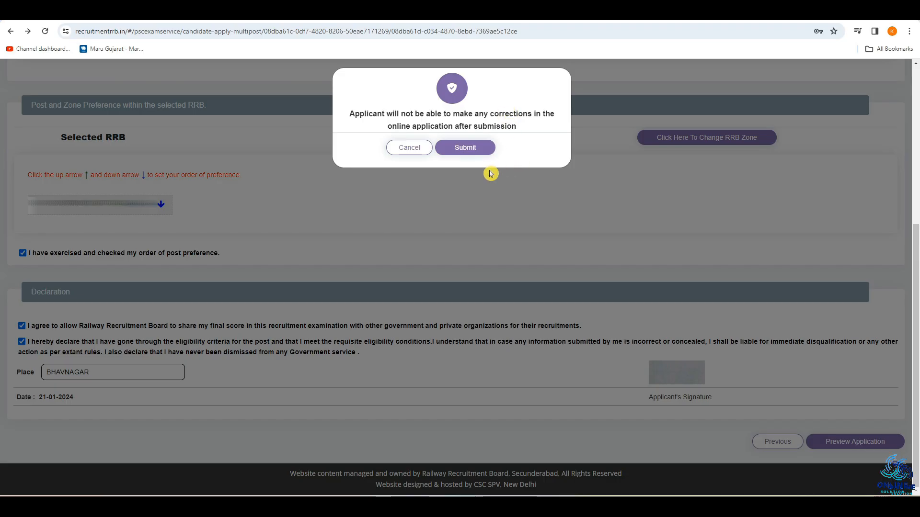
Confirm the final submission of the application and proceed to the payment gateway for the application fee
click(472, 151)
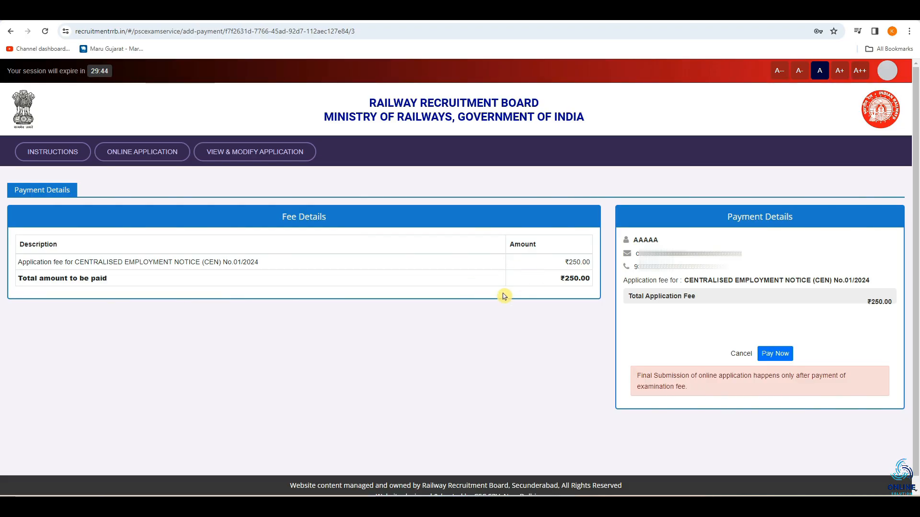
click(778, 356)
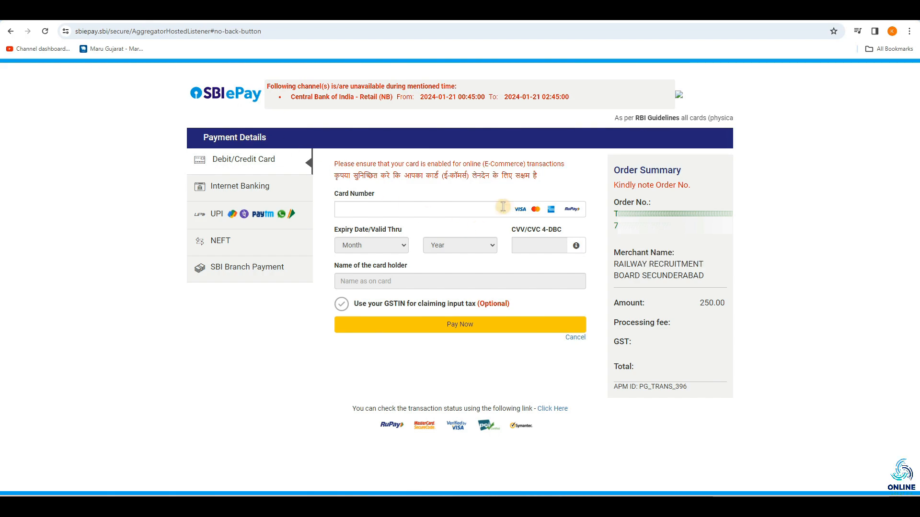